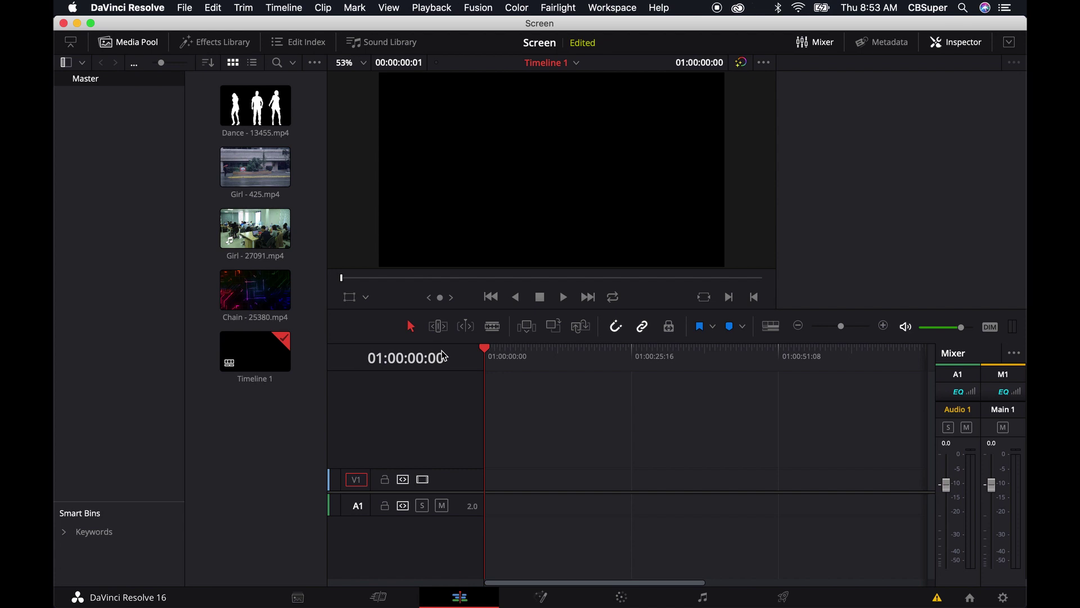
Place Girl - 27091.mp4 at the start of Timeline 1 and trim it to about ten seconds
{"action": "left_click", "coordinate": [227, 182]}
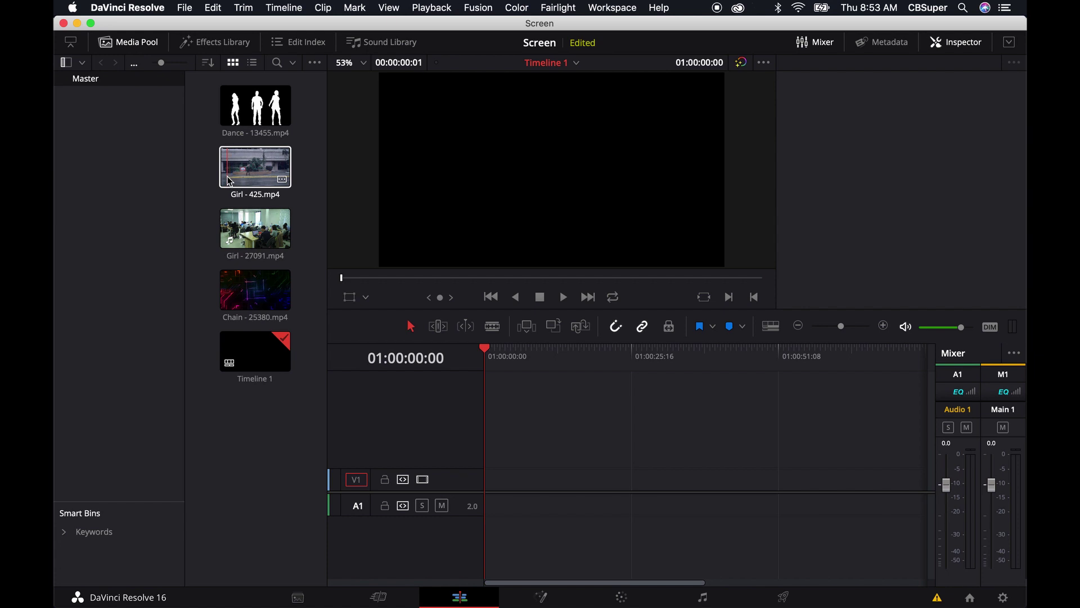
{"action": "left_click", "coordinate": [263, 304]}
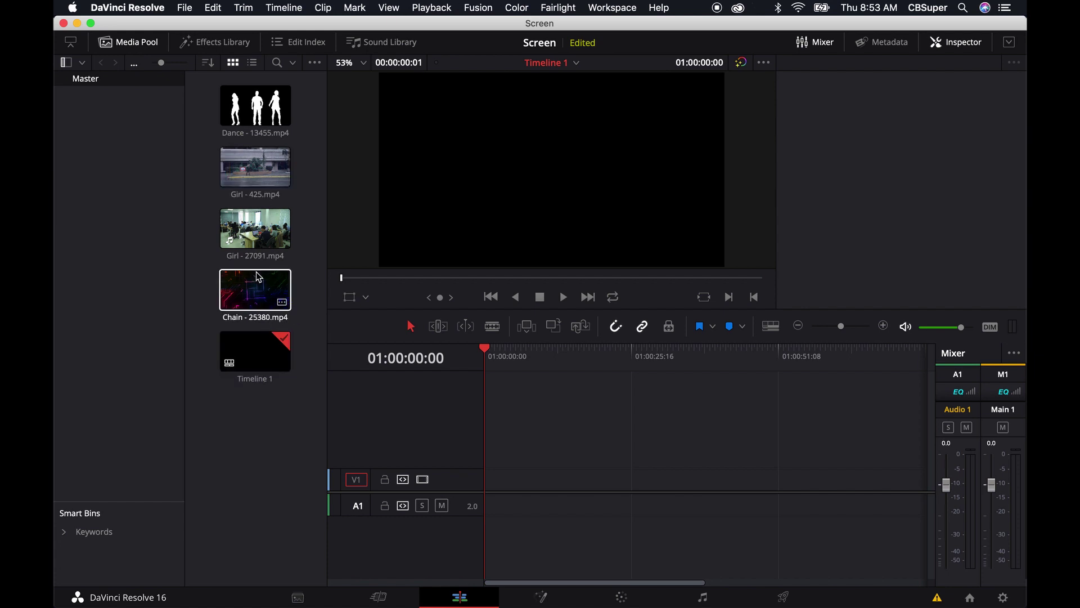
{"action": "left_click_drag", "start_coordinate": [263, 236], "coordinate": [494, 482]}
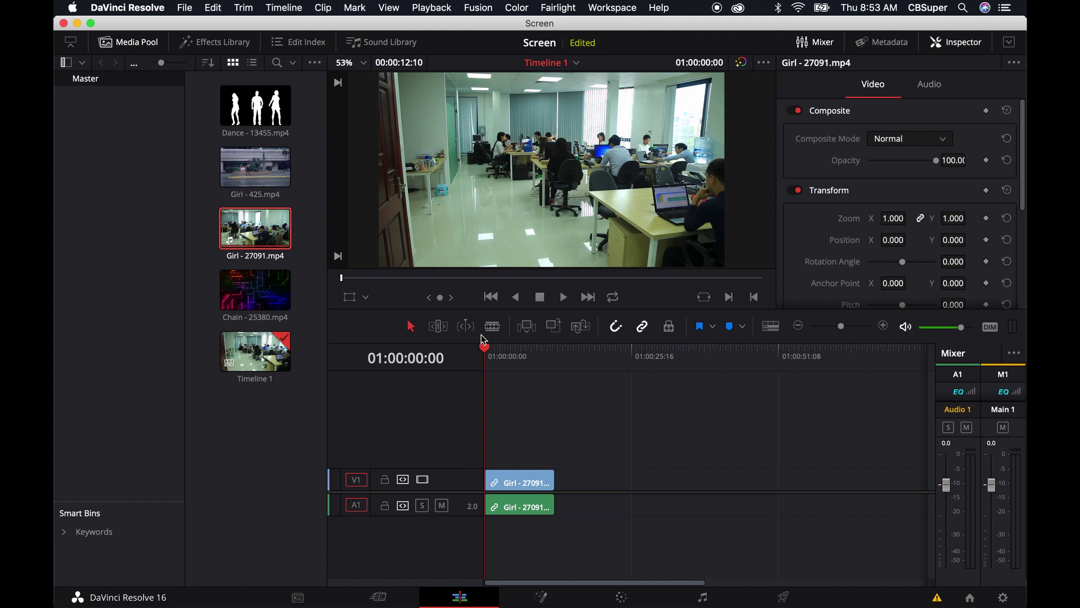
{"action": "left_click_drag", "start_coordinate": [554, 483], "coordinate": [546, 482]}
Scrub through the first five seconds of the office clip to review it
{"action": "mouse_move", "coordinate": [487, 353]}
{"action": "left_mouse_down"}
{"action": "mouse_move", "coordinate": [509, 355]}
{"action": "mouse_move", "coordinate": [488, 355]}
{"action": "mouse_move", "coordinate": [505, 363]}
{"action": "left_mouse_up"}
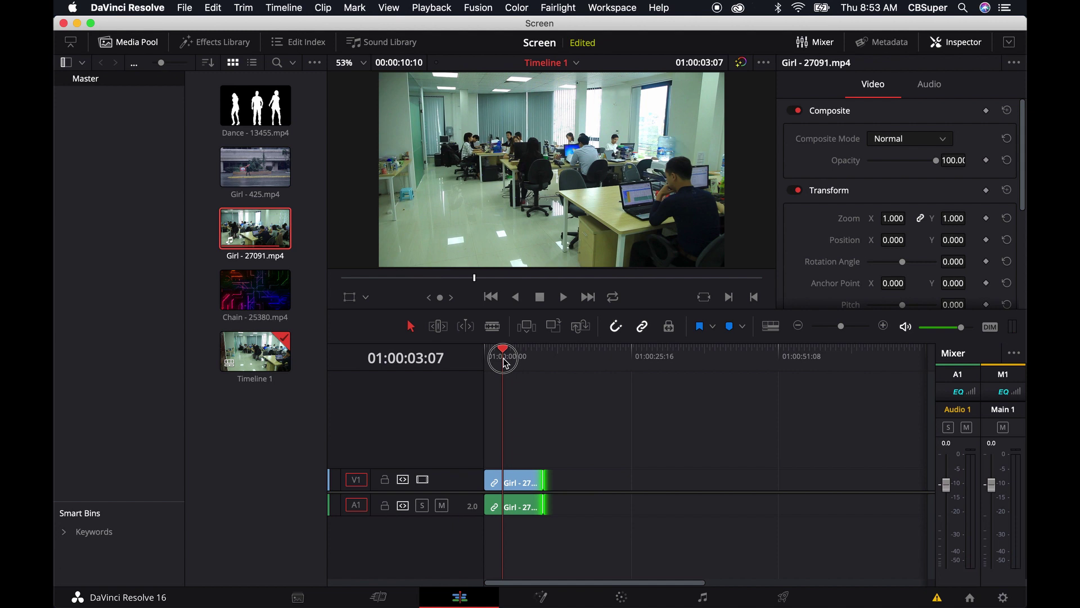
{"action": "left_click_drag", "start_coordinate": [505, 363], "coordinate": [515, 363]}
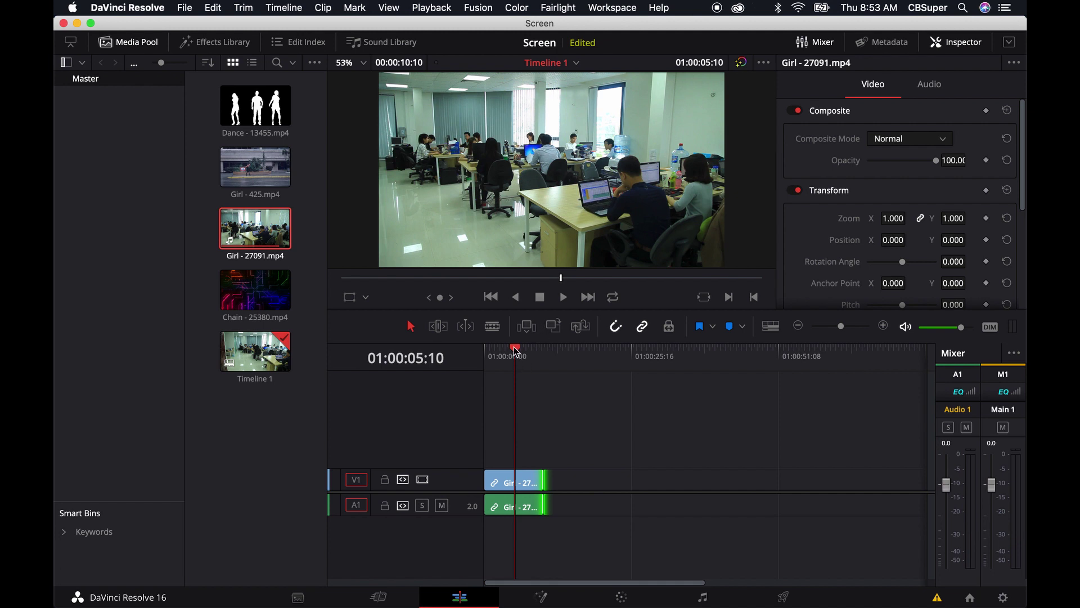
{"action": "left_click_drag", "start_coordinate": [516, 352], "coordinate": [508, 352]}
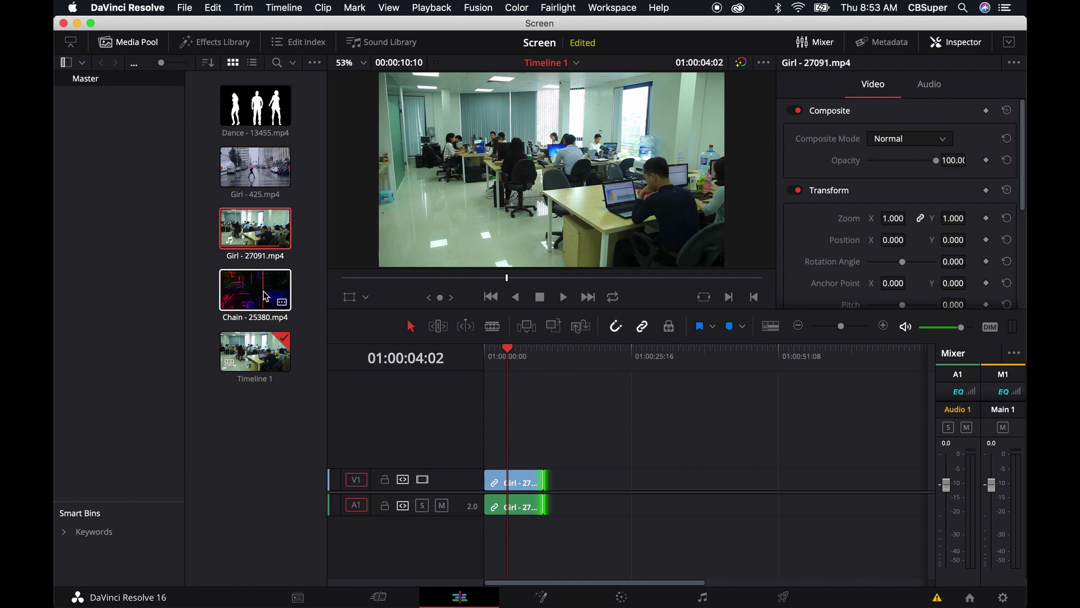
{"action": "double_click", "coordinate": [239, 293]}
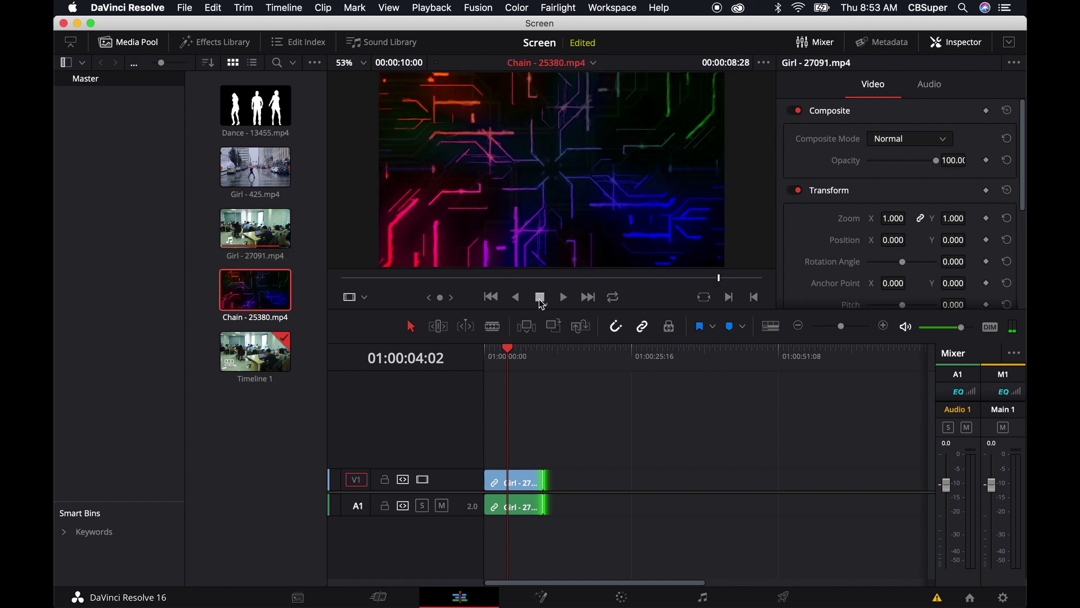
{"action": "left_click", "coordinate": [564, 299]}
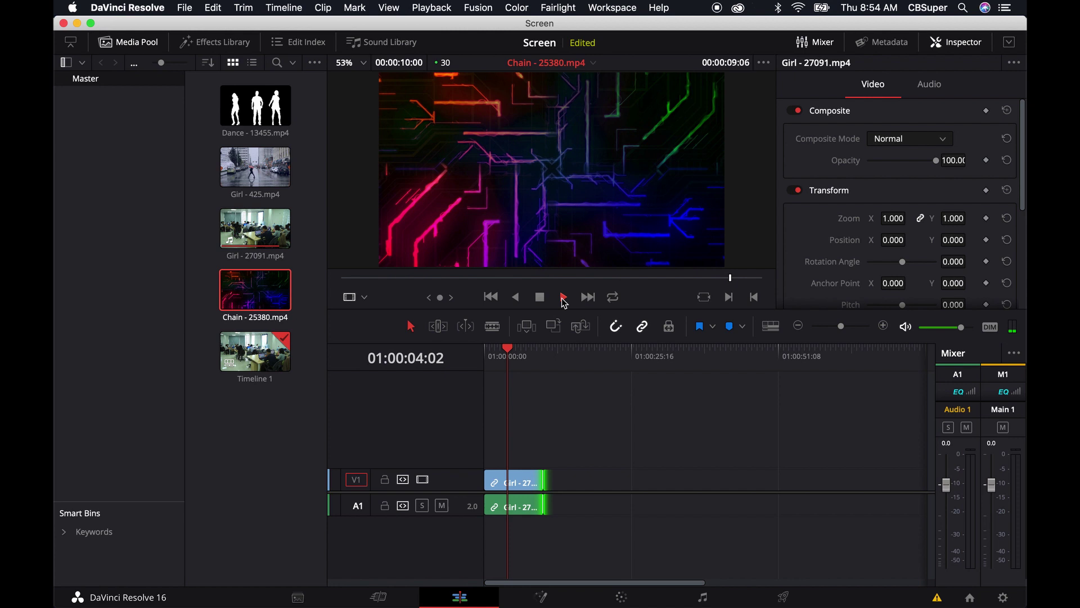
{"action": "left_click", "coordinate": [542, 297]}
{"action": "key", "text": "Up"}
{"action": "key", "text": "Up"}
{"action": "key", "text": "Up"}
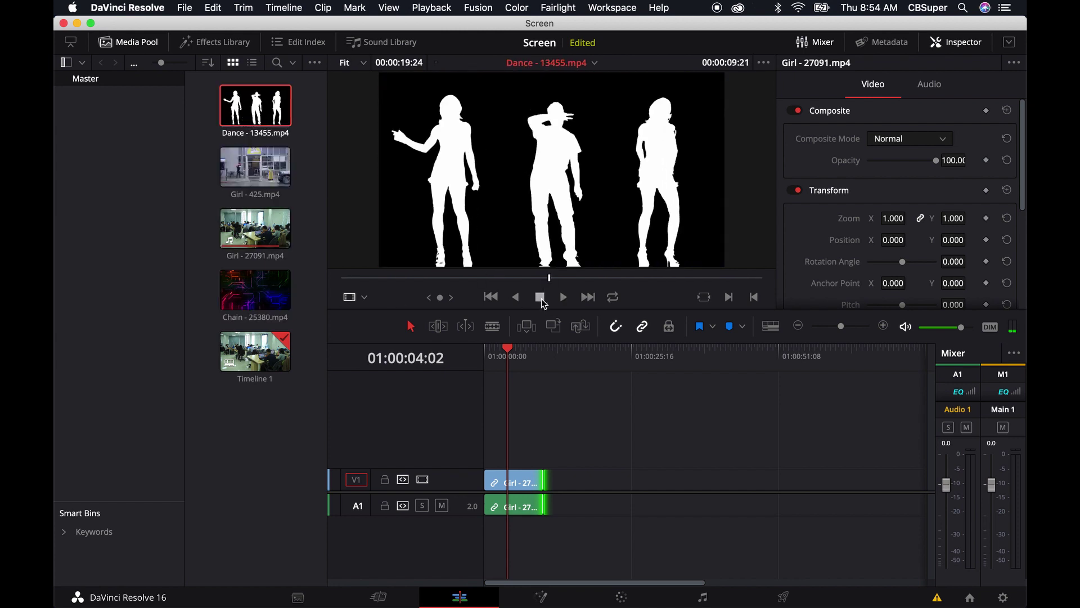
{"action": "left_click", "coordinate": [506, 278]}
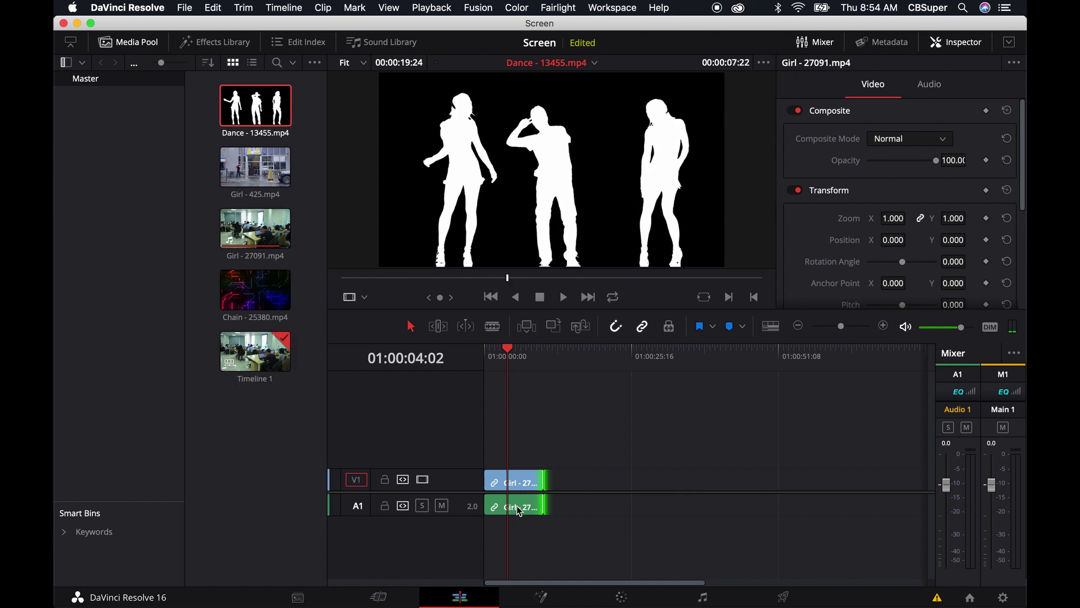
{"action": "left_click", "coordinate": [511, 485]}
In Fusion, add a Planar Tracker node through the tool search
{"action": "left_click", "coordinate": [542, 597]}
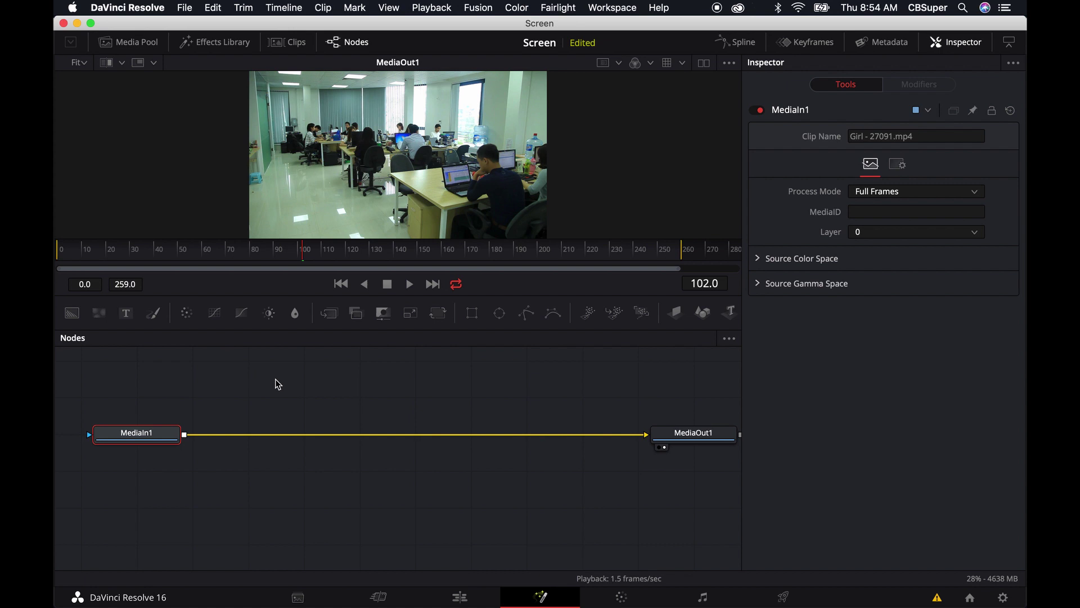
{"action": "key", "text": "shift+space"}
{"action": "type", "text": "Planar Tracker"}
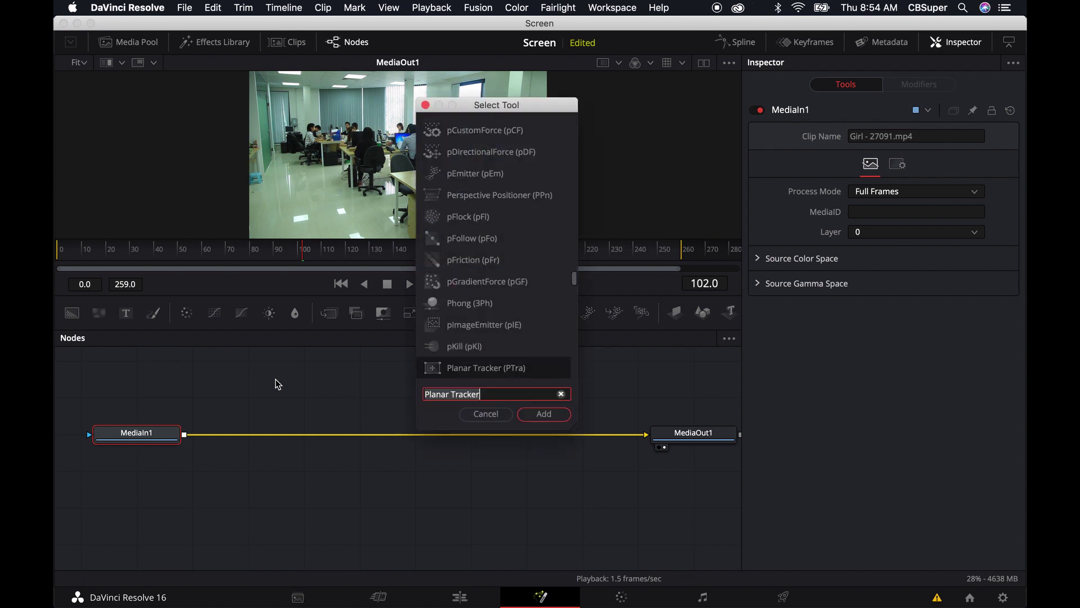
{"action": "key", "text": "BackSpace"}
{"action": "type", "text": "tracker"}
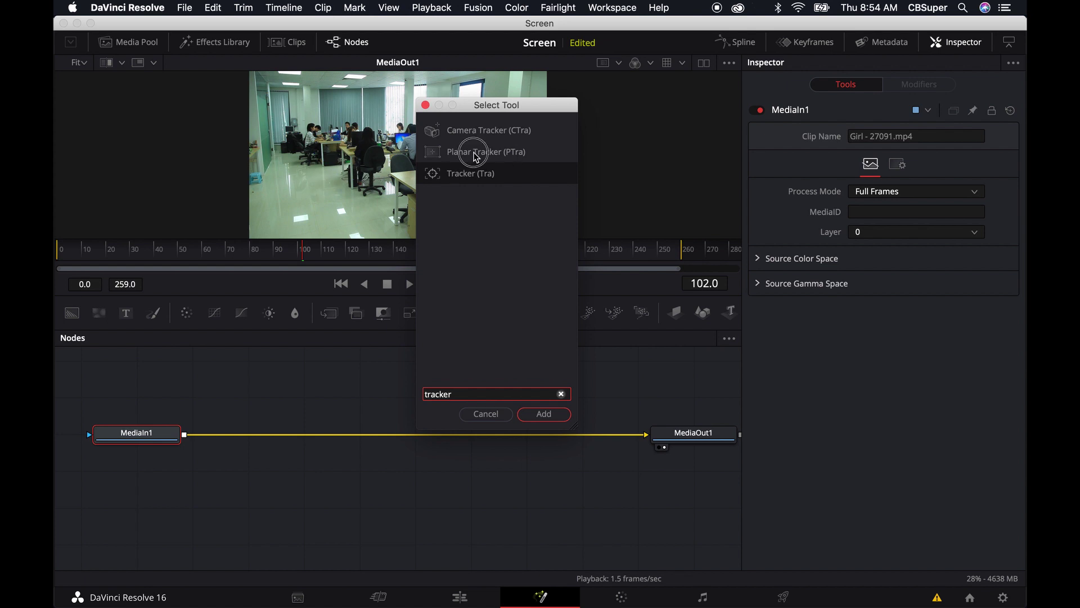
{"action": "left_click", "coordinate": [475, 152]}
{"action": "left_click", "coordinate": [554, 416]}
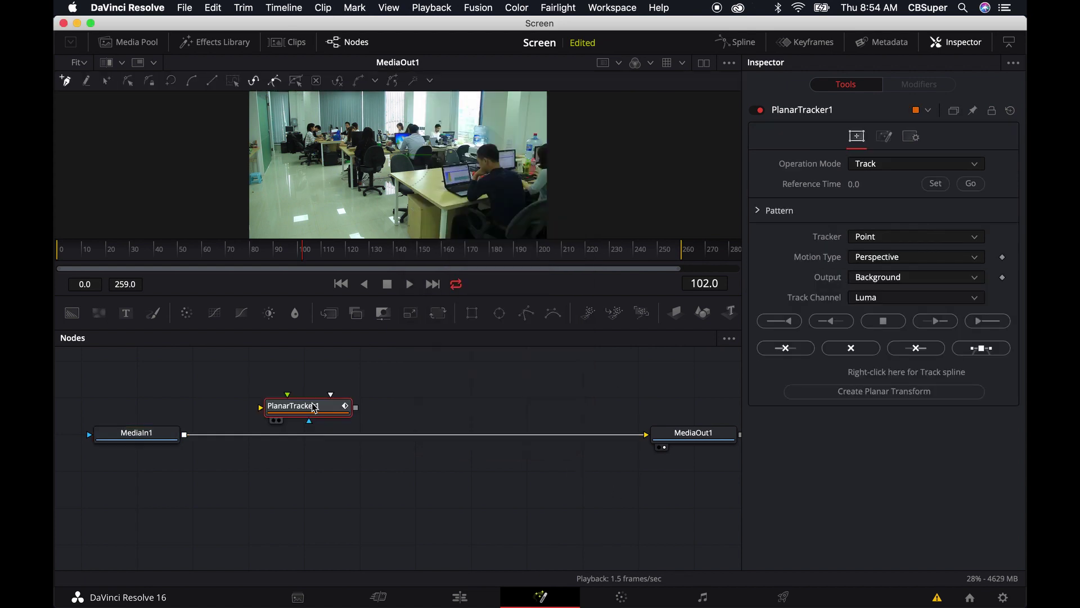
Insert PlanarTracker1 on the main line between MediaIn1 and MediaOut1
{"action": "left_click_drag", "start_coordinate": [317, 409], "coordinate": [308, 398]}
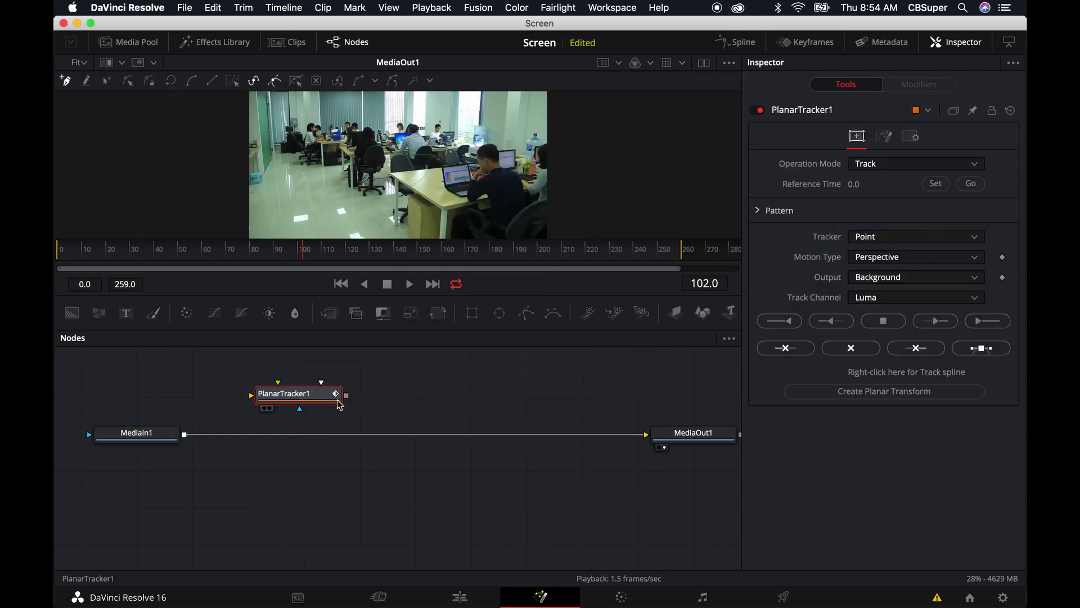
{"action": "mouse_move", "coordinate": [641, 439]}
{"action": "left_mouse_down"}
{"action": "mouse_move", "coordinate": [332, 403]}
{"action": "mouse_move", "coordinate": [670, 441]}
{"action": "mouse_move", "coordinate": [653, 436]}
{"action": "left_mouse_up"}
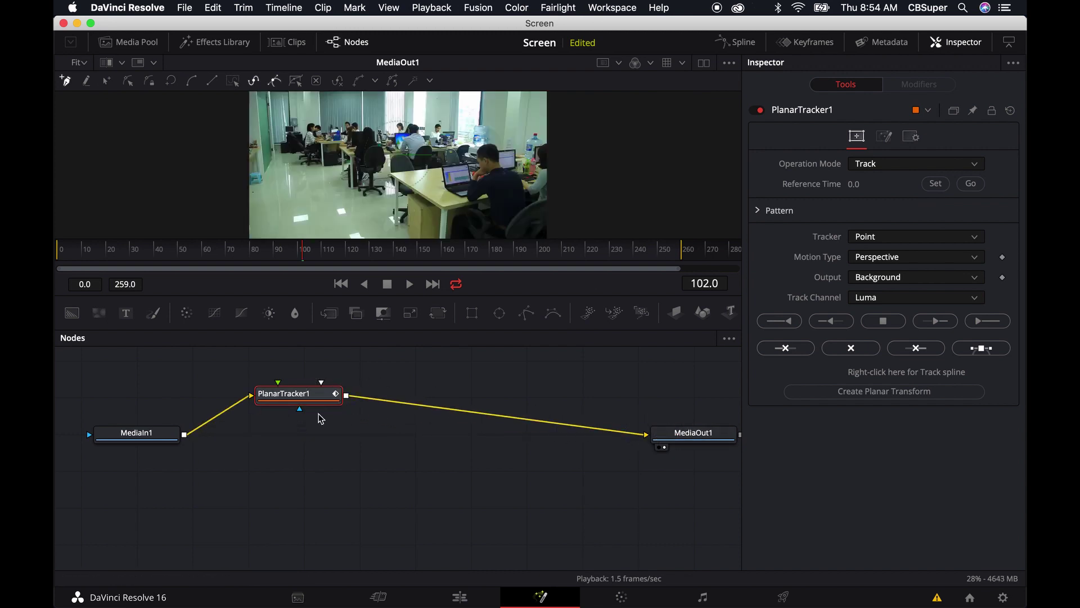
{"action": "left_click_drag", "start_coordinate": [318, 401], "coordinate": [340, 427]}
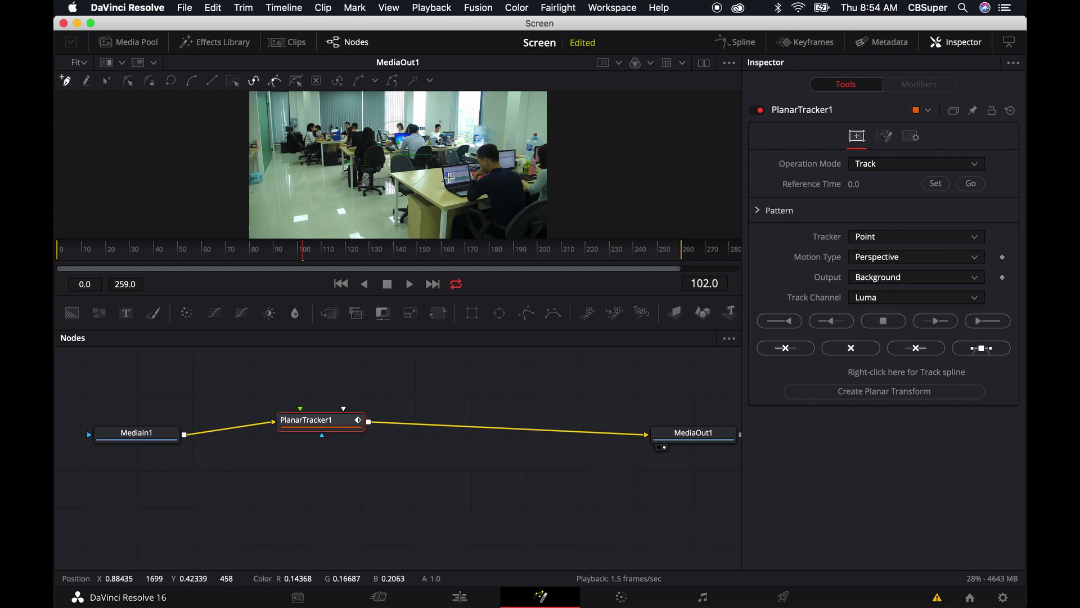
Zoom the viewer onto the laptop and return to frame 0
{"action": "scroll", "coordinate": [450, 177], "scroll_direction": "up", "scroll_amount": 1}
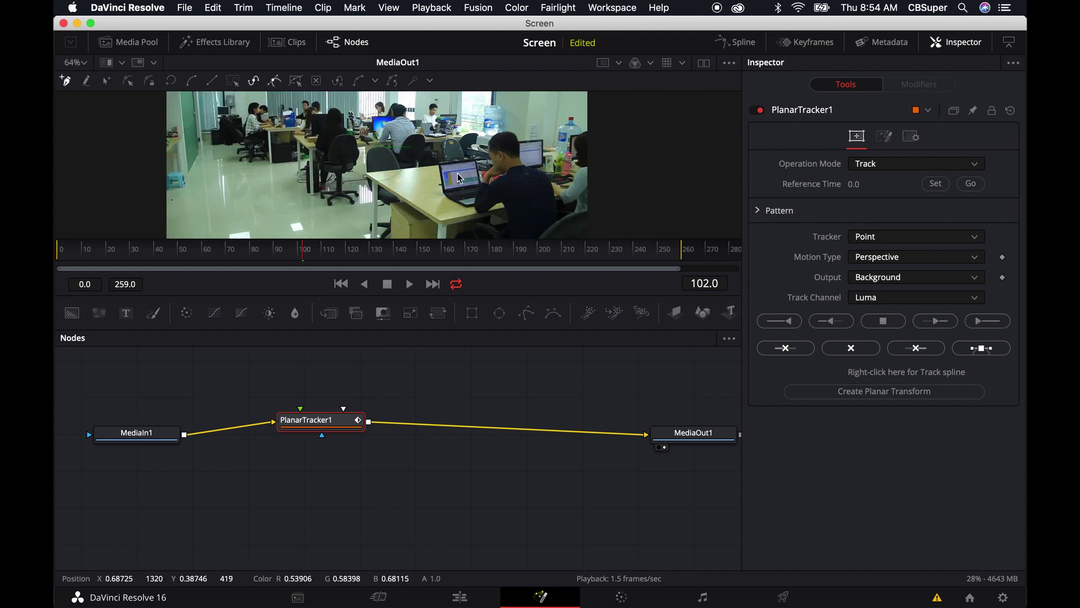
{"action": "scroll", "coordinate": [458, 178], "scroll_direction": "up", "scroll_amount": 4}
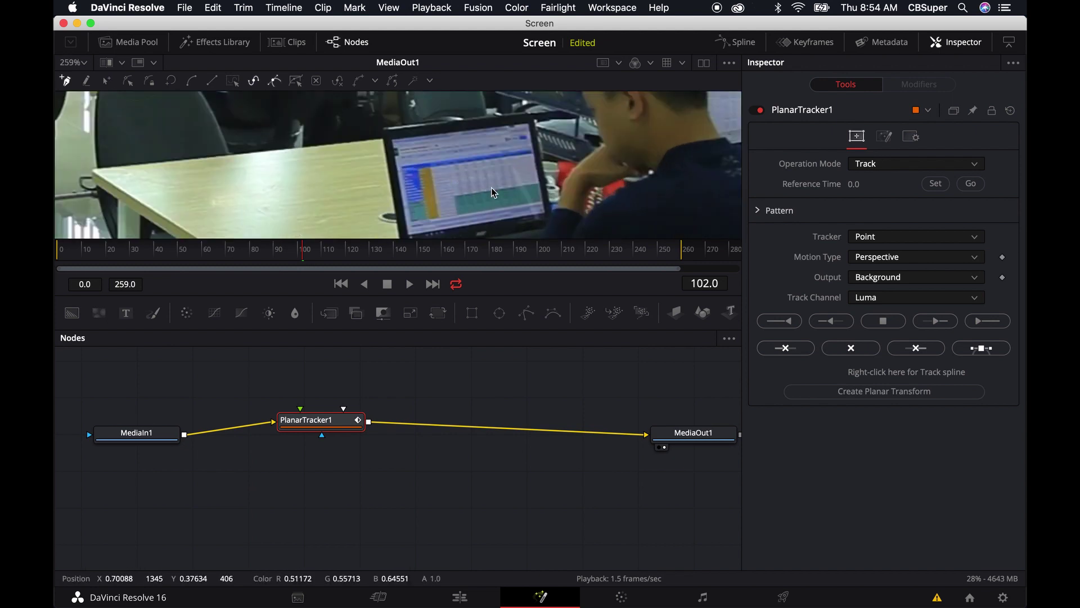
{"action": "left_click_drag", "start_coordinate": [303, 250], "coordinate": [57, 270]}
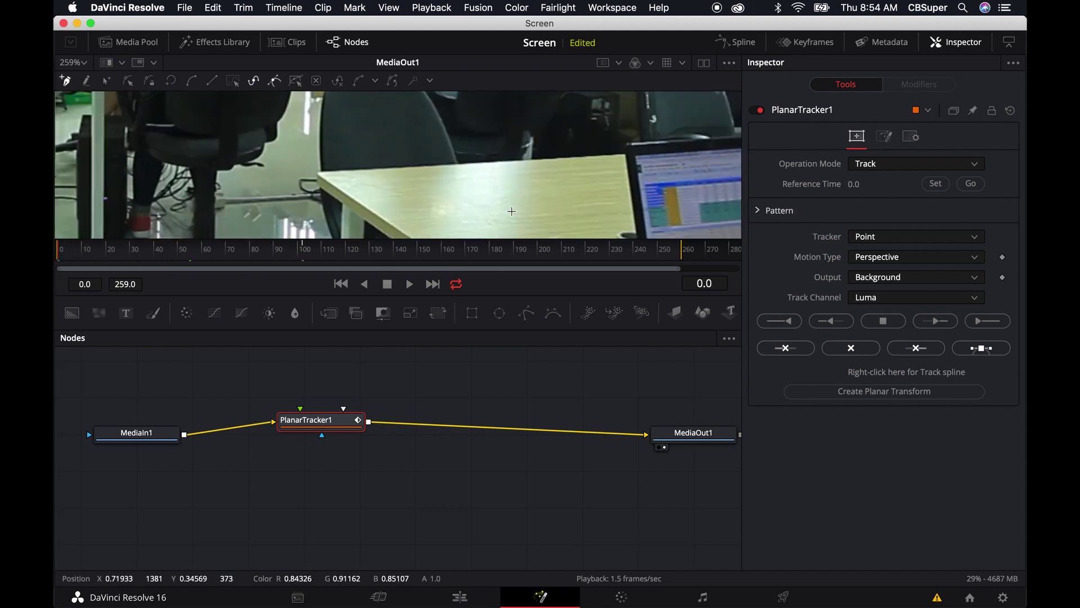
{"action": "left_click_drag", "start_coordinate": [490, 186], "coordinate": [262, 163]}
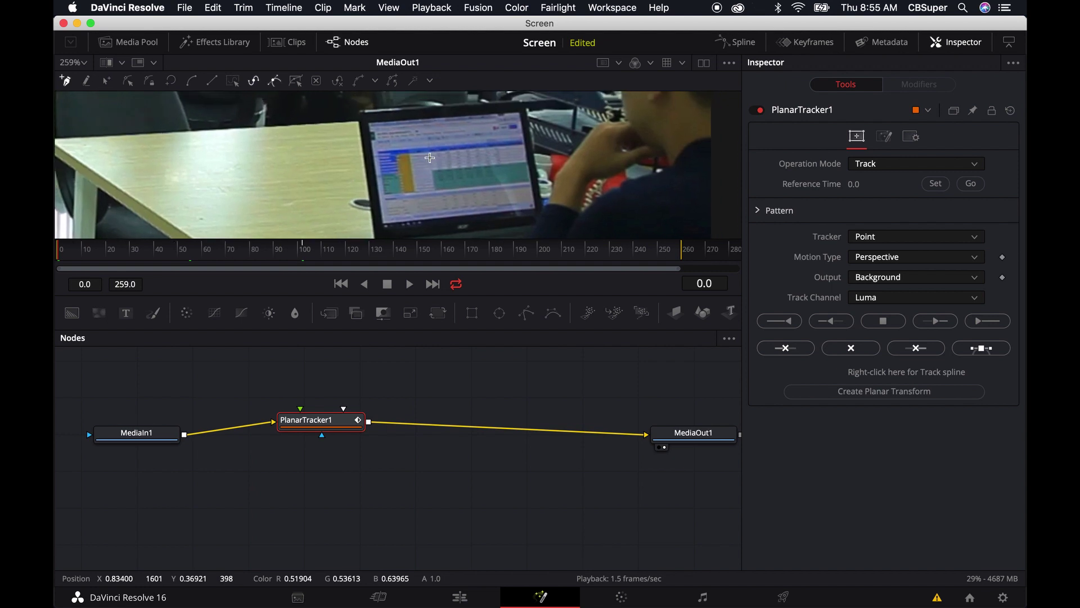
Draw a closed four-point tracking shape on the laptop screen's corners
{"action": "left_click", "coordinate": [362, 120]}
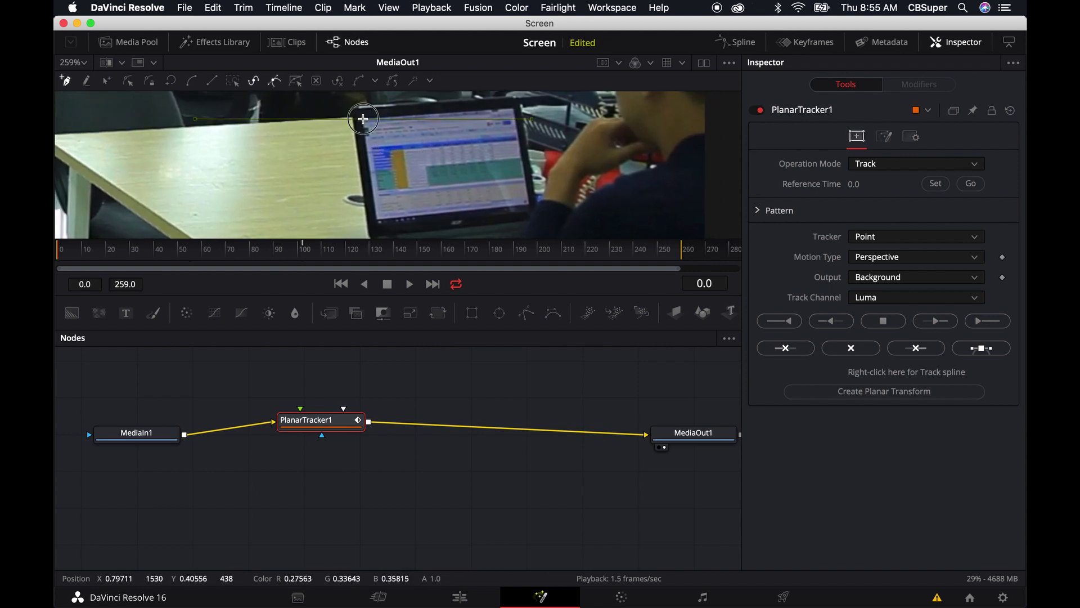
{"action": "left_click", "coordinate": [510, 105]}
{"action": "left_click", "coordinate": [529, 201]}
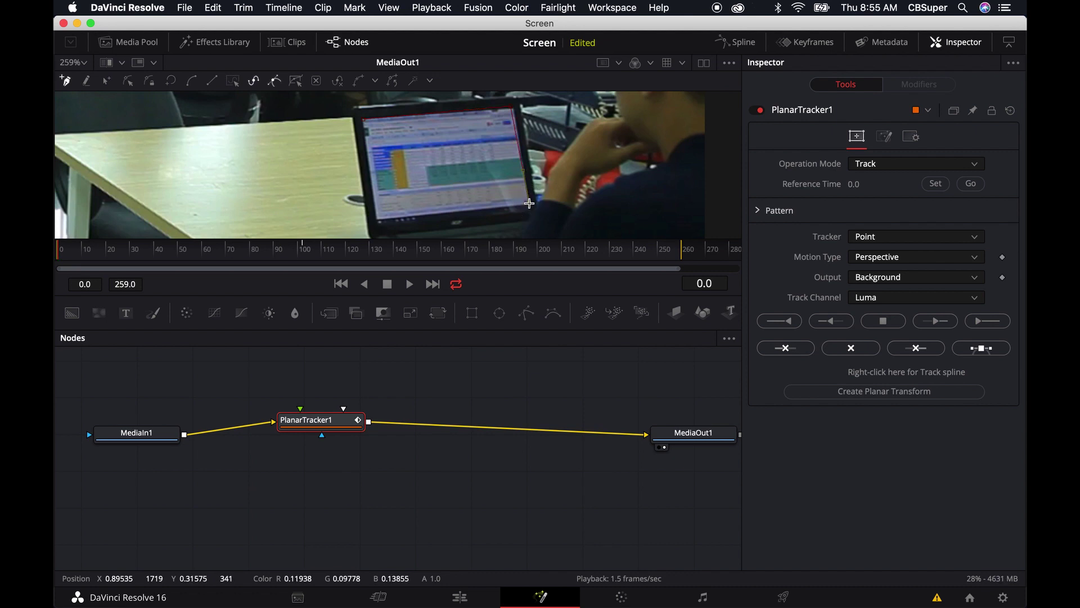
{"action": "left_click", "coordinate": [378, 219]}
{"action": "left_click", "coordinate": [363, 120]}
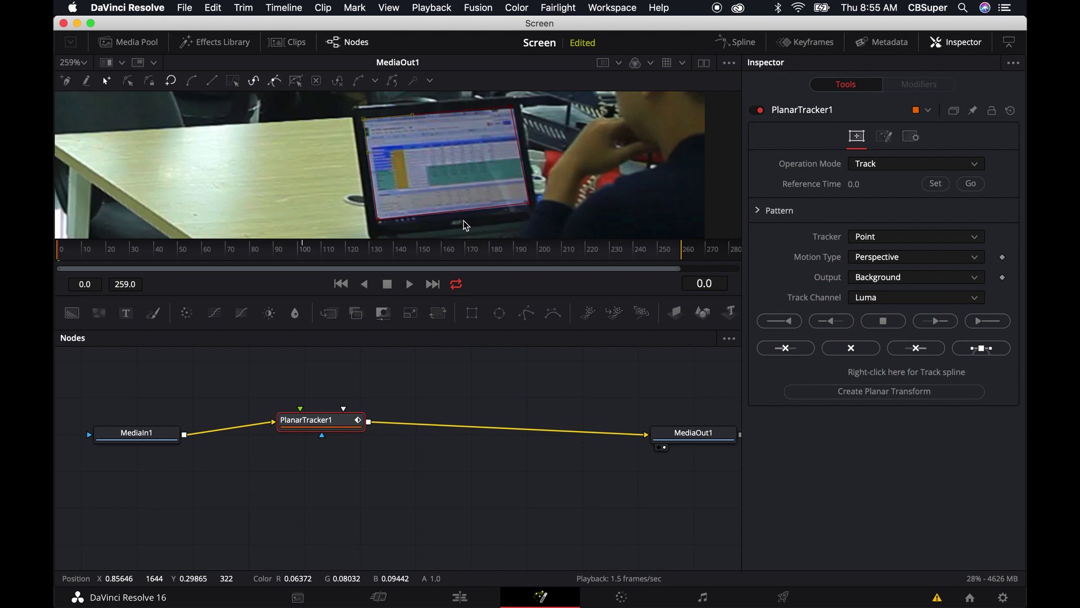
{"action": "left_click", "coordinate": [515, 109]}
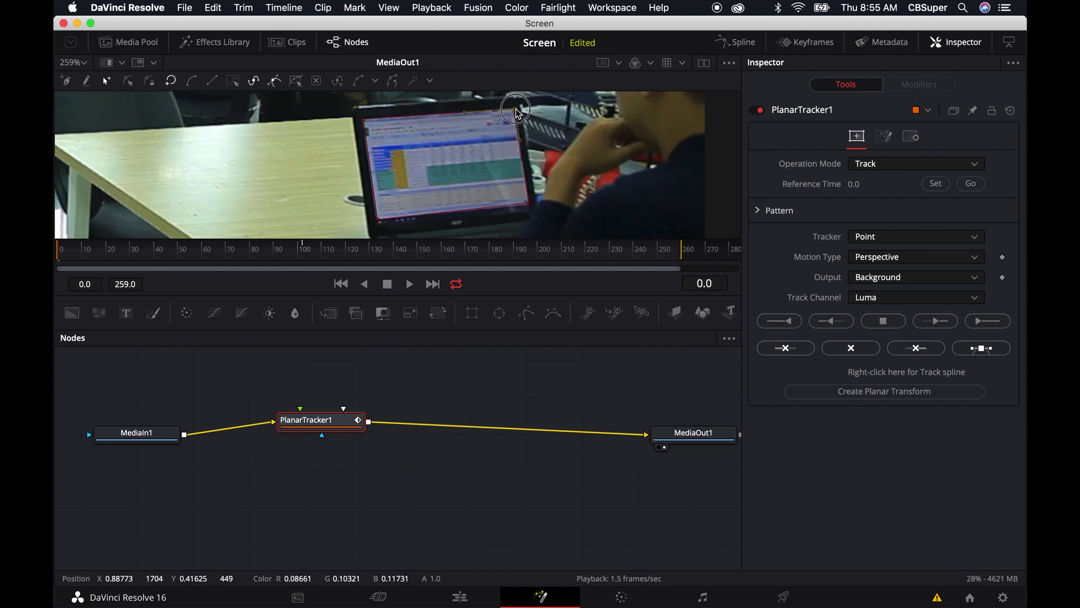
{"action": "left_click", "coordinate": [530, 204]}
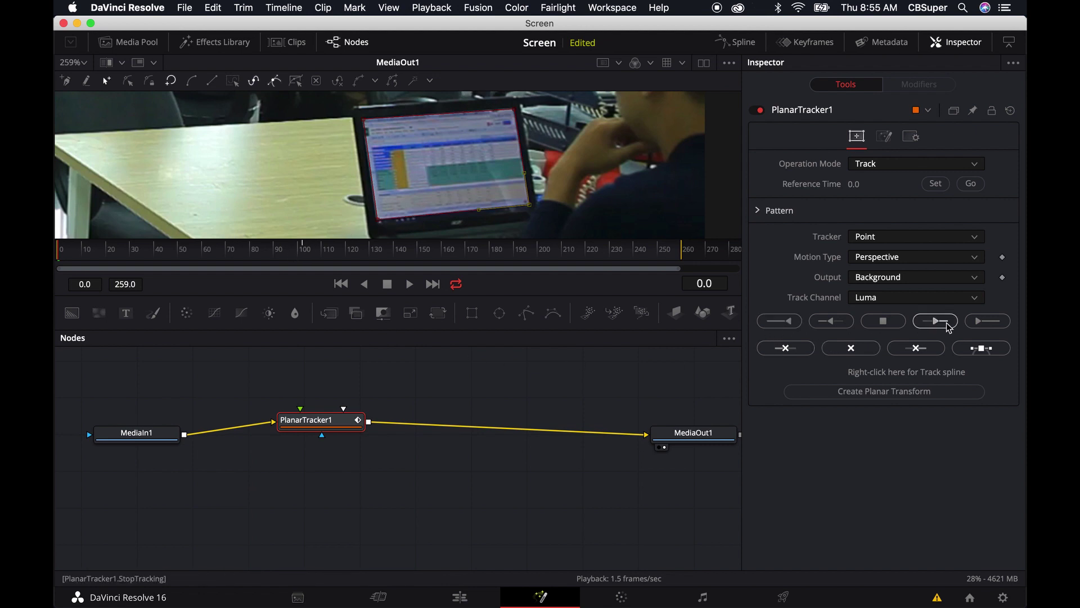
Track the outlined laptop screen forward through all 259 frames
{"action": "left_click", "coordinate": [977, 325]}
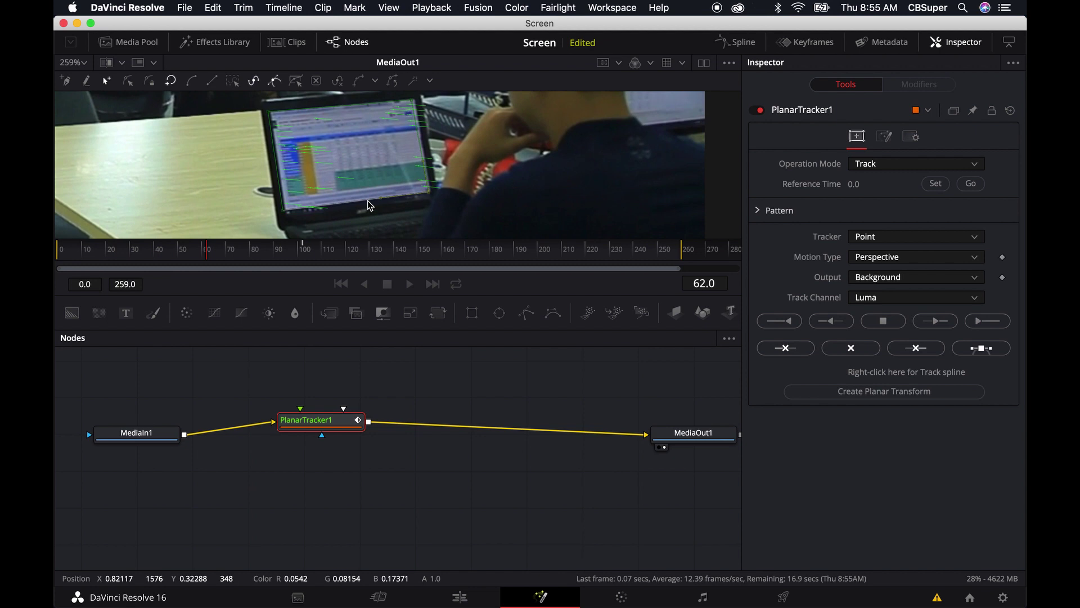
{"action": "scroll", "coordinate": [346, 194], "scroll_direction": "down", "scroll_amount": 2}
{"action": "scroll", "coordinate": [348, 196], "scroll_direction": "down", "scroll_amount": 3}
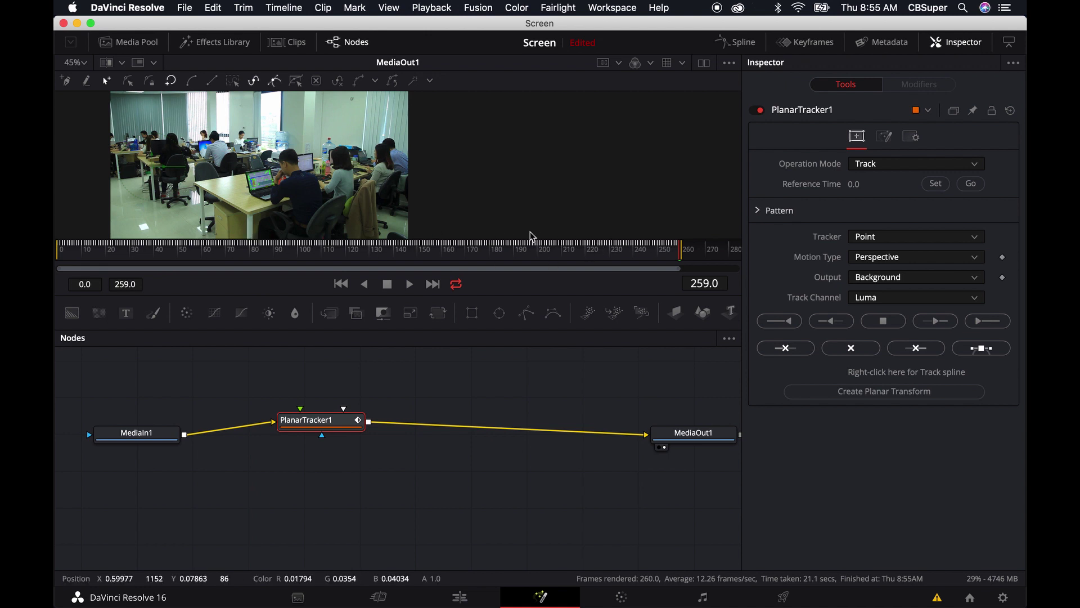
Scrub back, play the clip to review the track, and return to frame 0
{"action": "left_click_drag", "start_coordinate": [678, 252], "coordinate": [63, 253]}
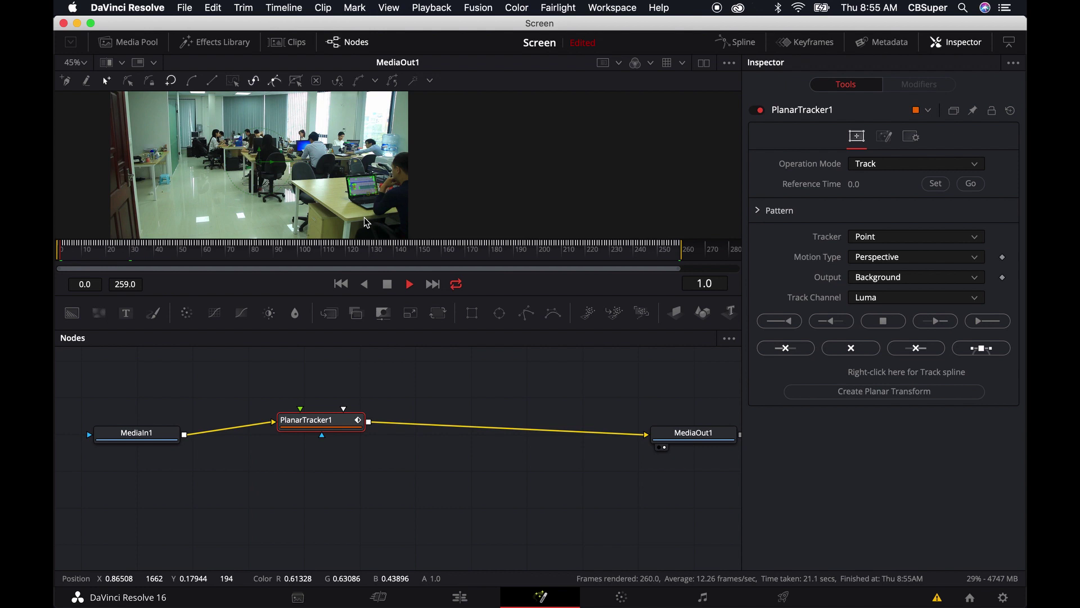
{"action": "key", "text": "space"}
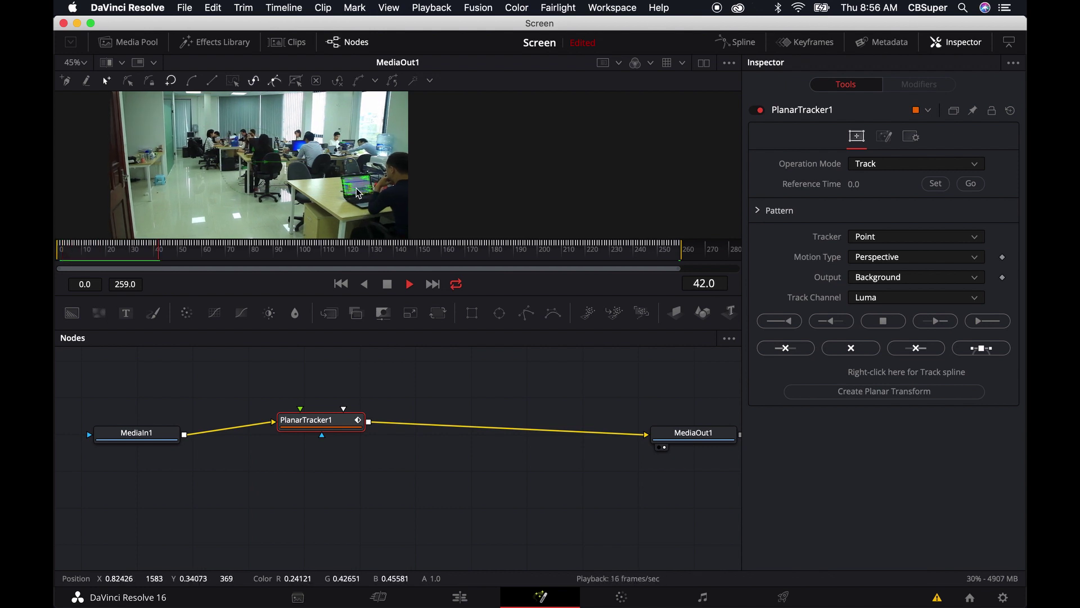
{"action": "left_click_drag", "start_coordinate": [192, 254], "coordinate": [65, 253]}
{"action": "left_click_drag", "start_coordinate": [311, 423], "coordinate": [305, 413]}
Switch PlanarTracker1 to Corner Pin mode and pull the pin points toward the screen
{"action": "left_click", "coordinate": [886, 169]}
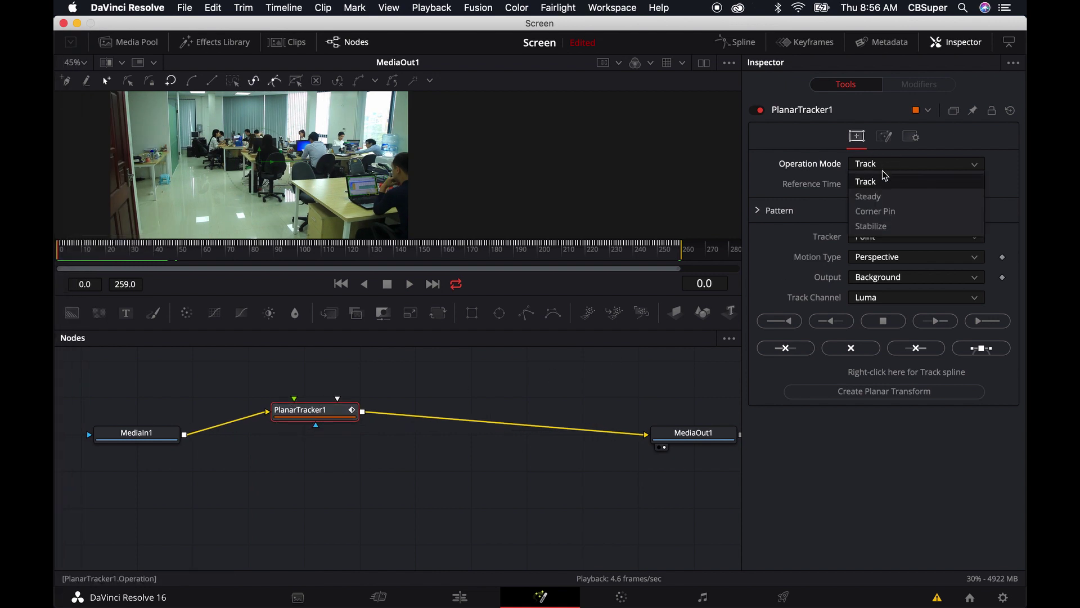
{"action": "left_click", "coordinate": [876, 212]}
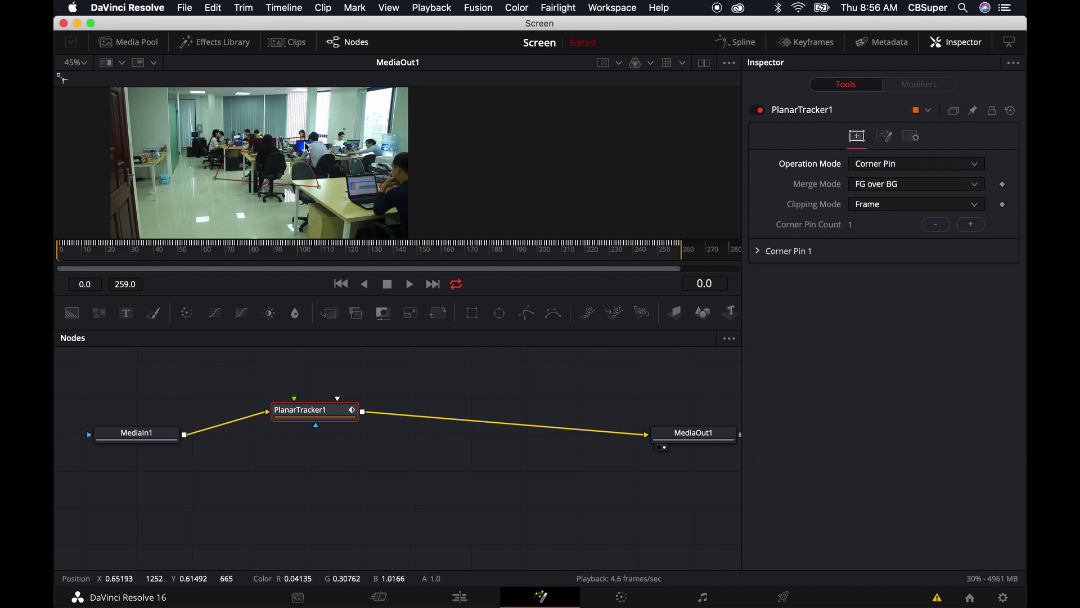
{"action": "left_click_drag", "start_coordinate": [305, 141], "coordinate": [389, 183]}
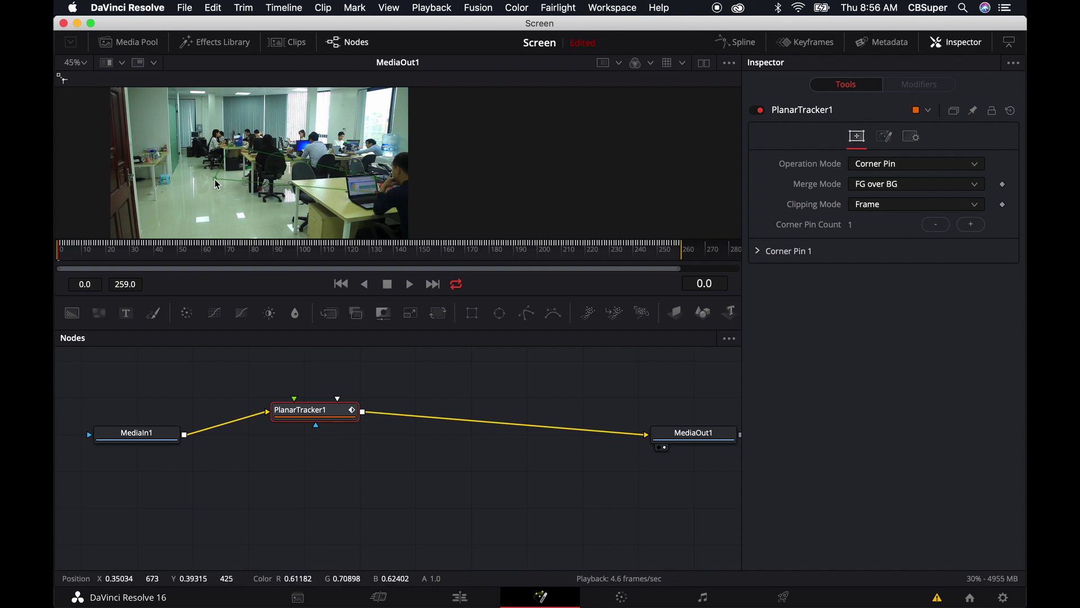
{"action": "left_click_drag", "start_coordinate": [217, 184], "coordinate": [304, 181]}
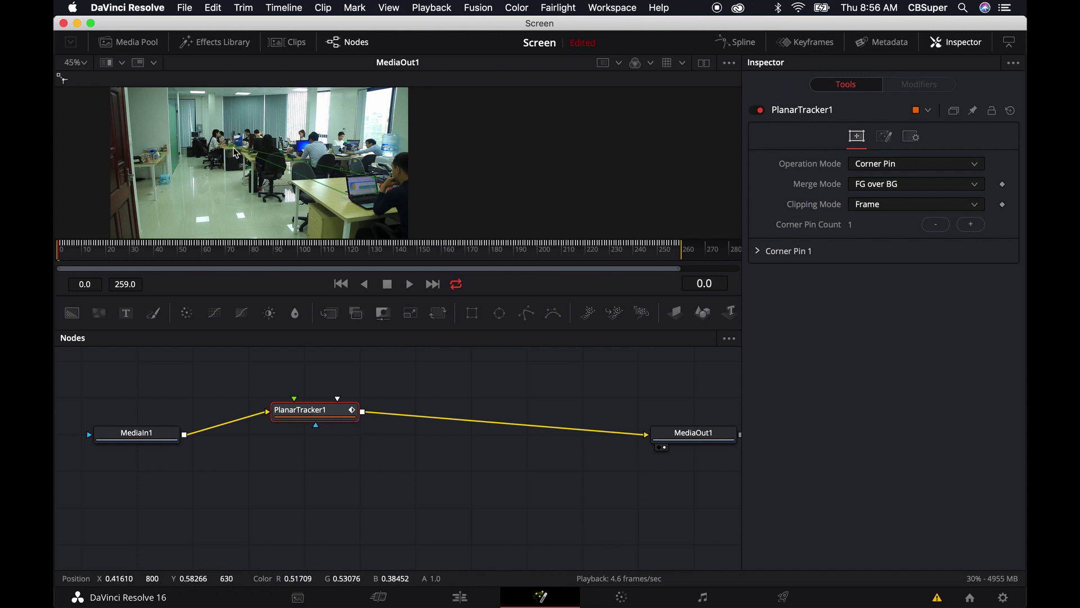
{"action": "left_click_drag", "start_coordinate": [235, 152], "coordinate": [350, 184]}
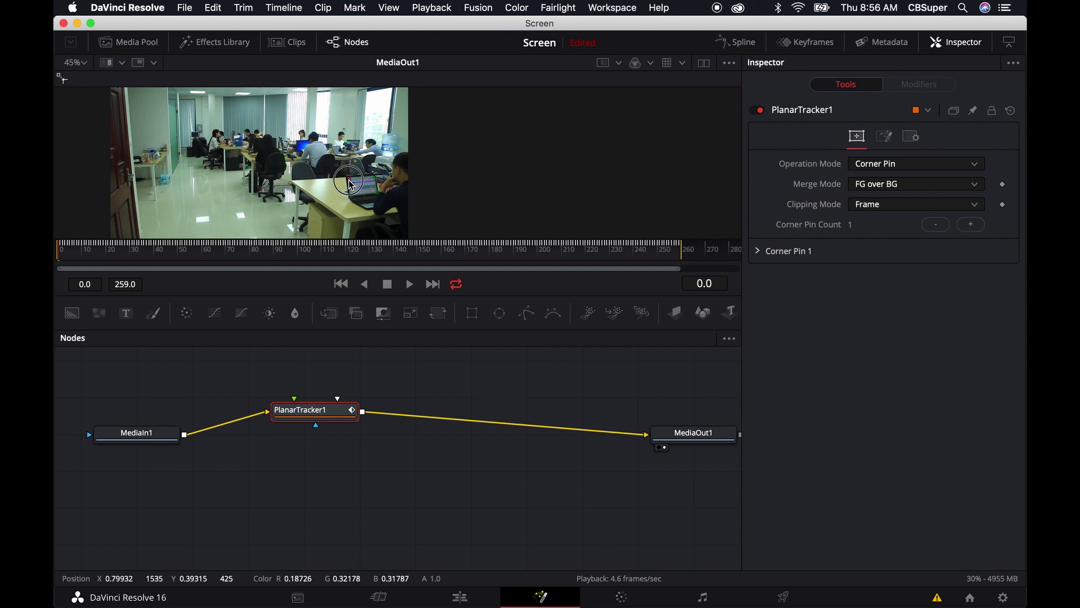
Zoom in and fit the top-left, top-right and bottom-left pins to the screen corners
{"action": "scroll", "coordinate": [370, 190], "scroll_direction": "up", "scroll_amount": 8}
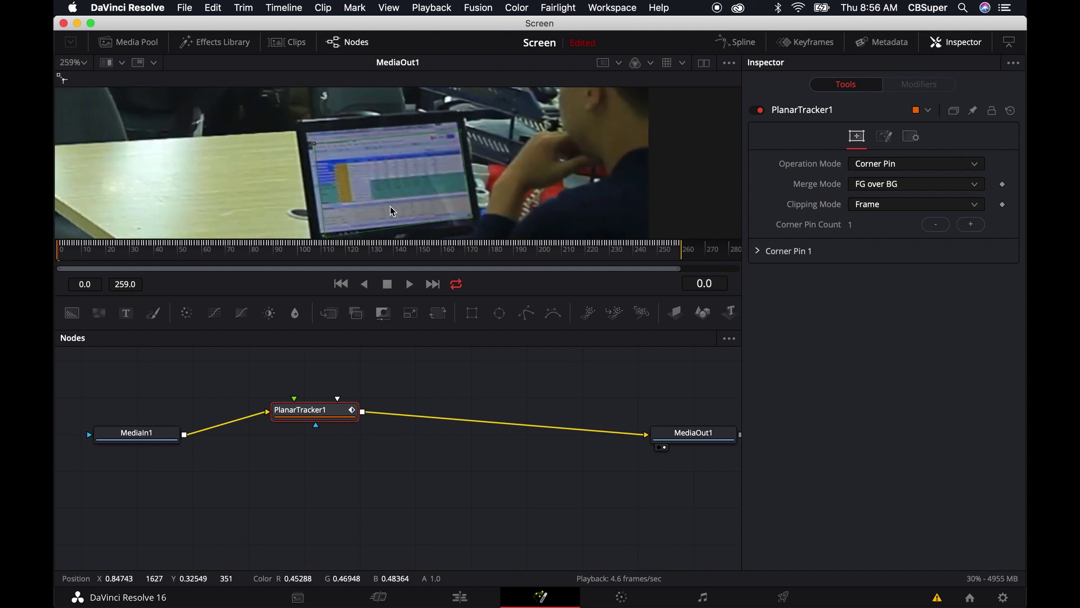
{"action": "scroll", "coordinate": [317, 160], "scroll_direction": "up", "scroll_amount": 4}
{"action": "scroll", "coordinate": [332, 150], "scroll_direction": "up", "scroll_amount": 2}
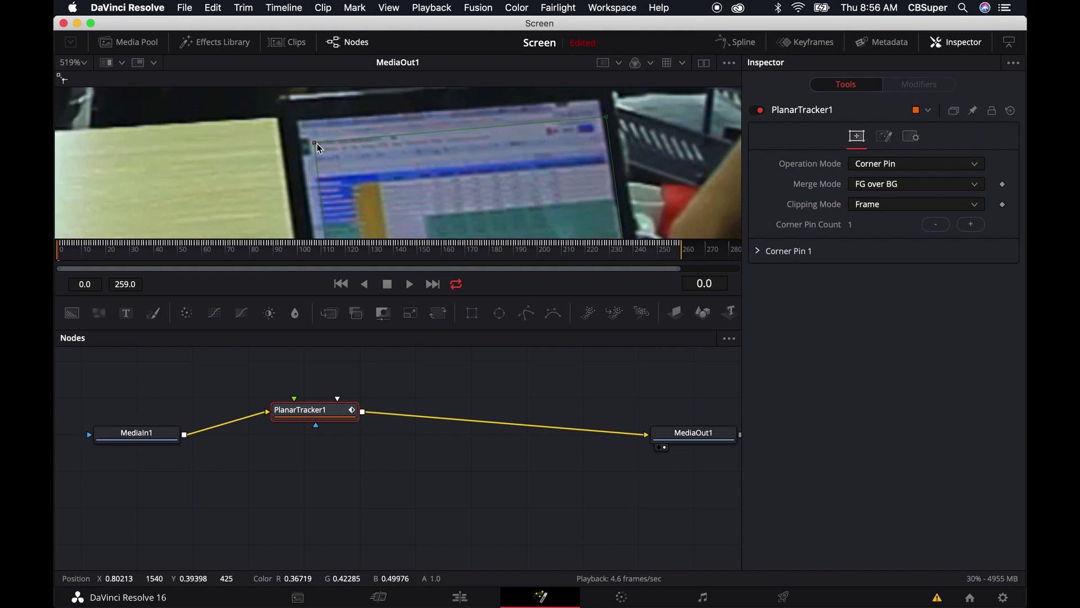
{"action": "left_click_drag", "start_coordinate": [313, 144], "coordinate": [297, 120]}
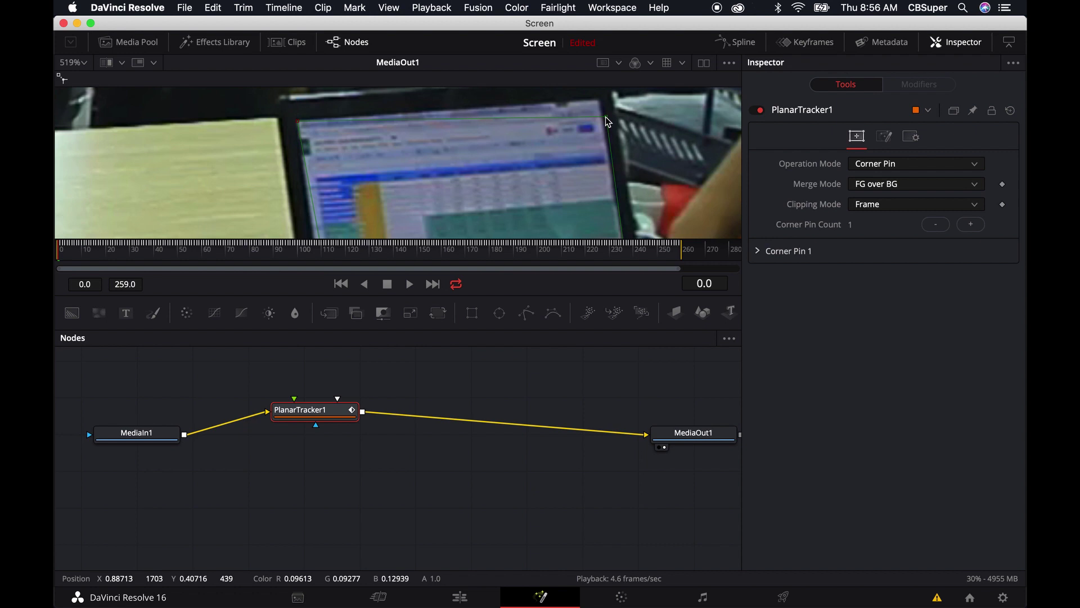
{"action": "left_click_drag", "start_coordinate": [606, 117], "coordinate": [598, 100]}
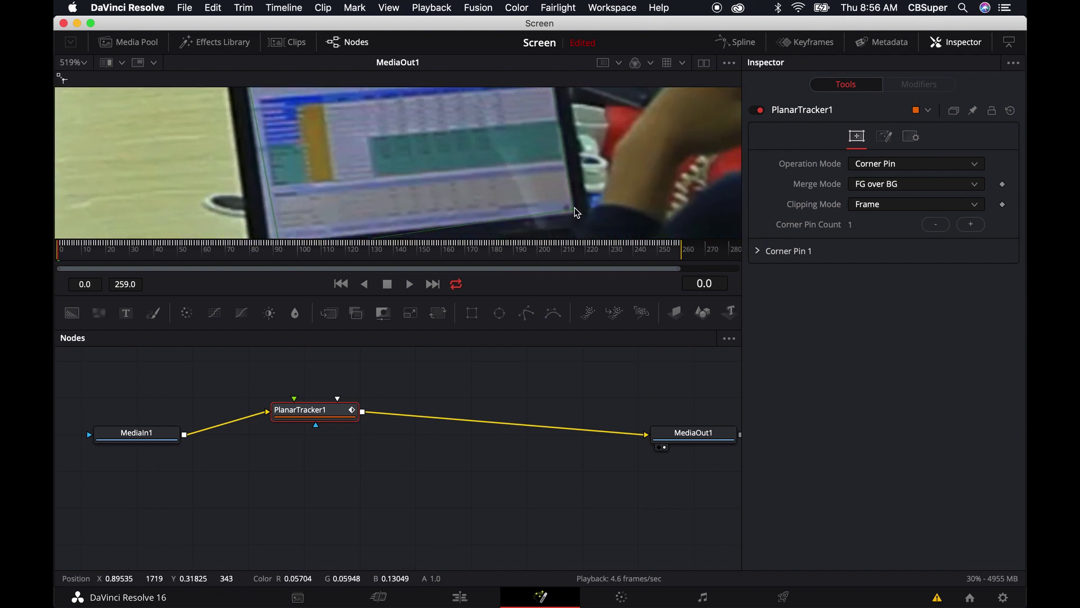
{"action": "scroll", "coordinate": [586, 212], "scroll_direction": "left", "scroll_amount": 5}
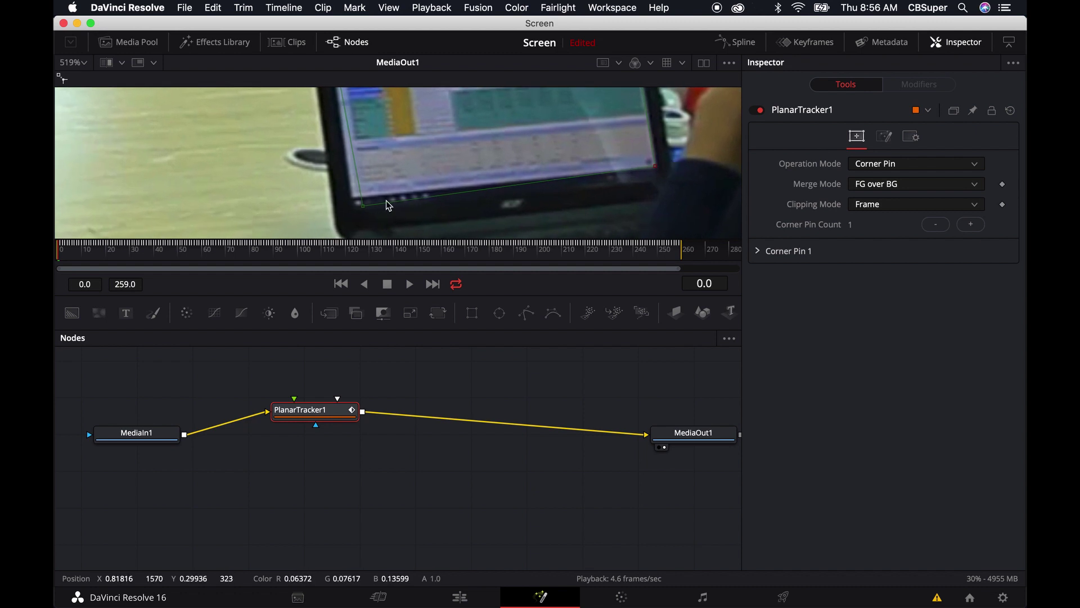
{"action": "mouse_move", "coordinate": [361, 205]}
{"action": "left_mouse_down"}
{"action": "mouse_move", "coordinate": [354, 189]}
{"action": "mouse_move", "coordinate": [355, 201]}
{"action": "left_mouse_up"}
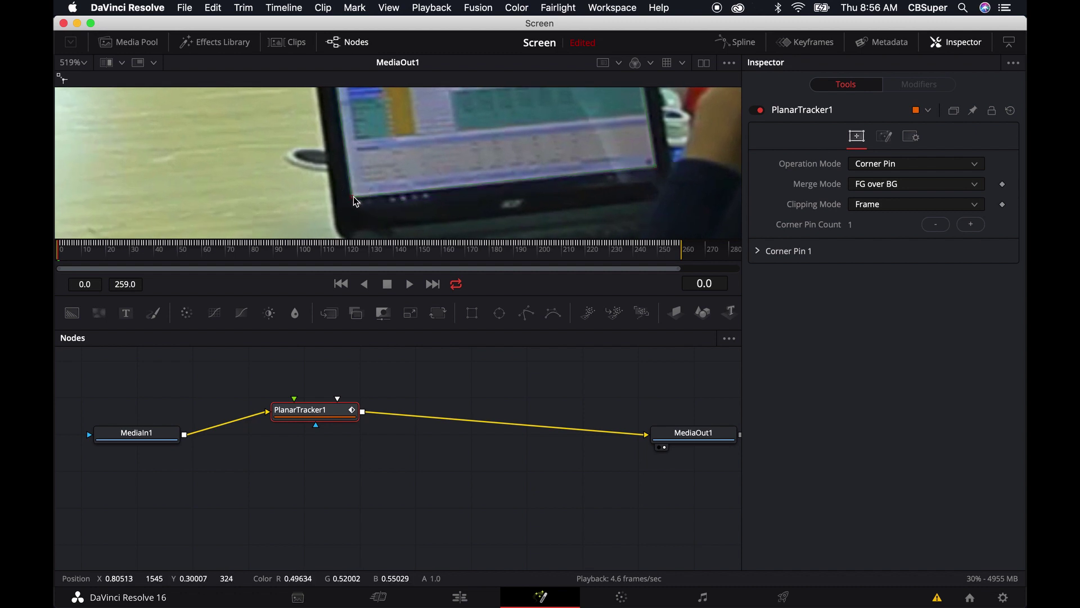
{"action": "scroll", "coordinate": [354, 201], "scroll_direction": "down", "scroll_amount": 10}
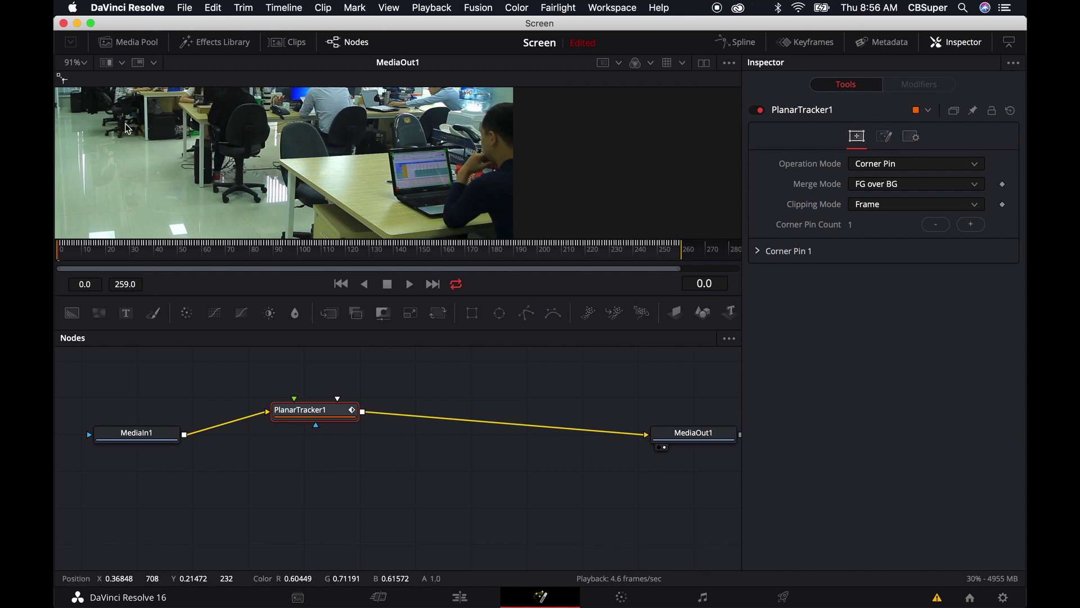
Add Chain - 25380.mp4 as MediaIn2 feeding PlanarTracker1's foreground input
{"action": "left_click", "coordinate": [136, 45]}
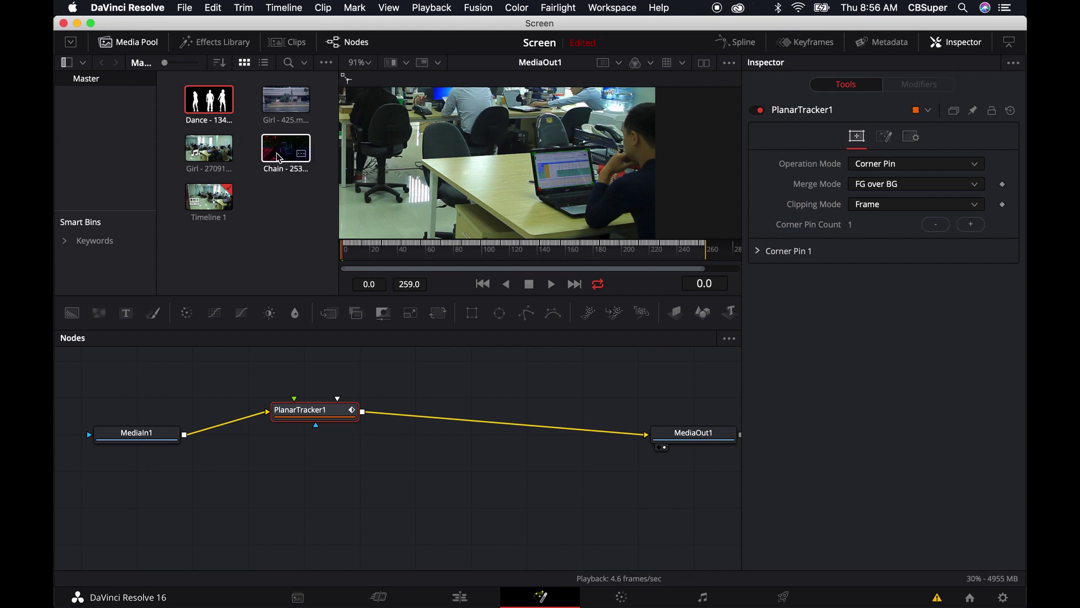
{"action": "left_click_drag", "start_coordinate": [286, 149], "coordinate": [221, 387]}
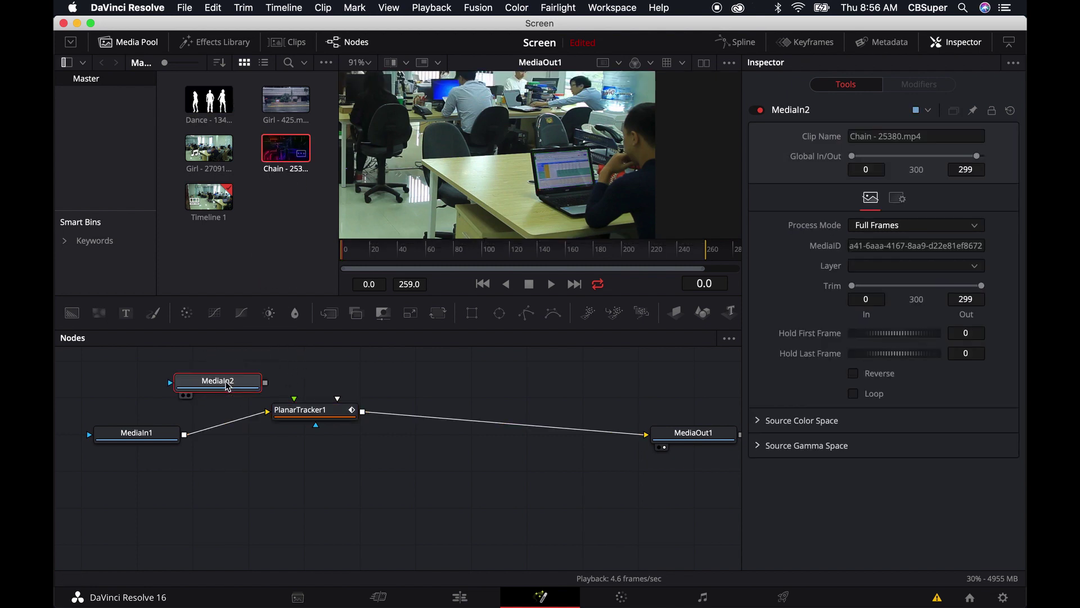
{"action": "left_click_drag", "start_coordinate": [296, 419], "coordinate": [306, 413]}
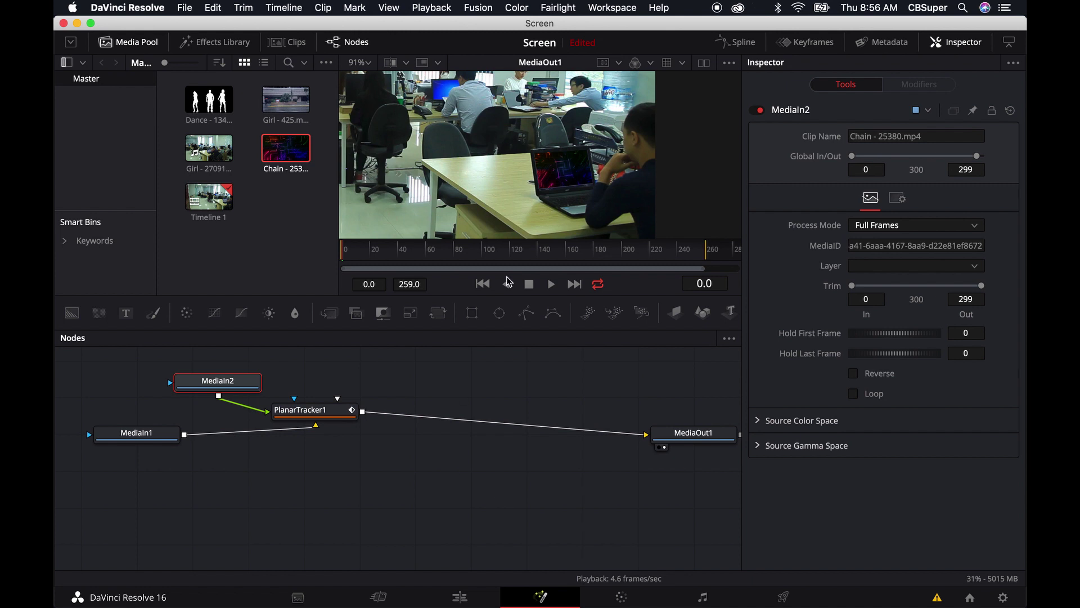
Inspect the PlanarTracker1 and MediaIn2 settings and tidy the node positions
{"action": "left_click", "coordinate": [314, 414]}
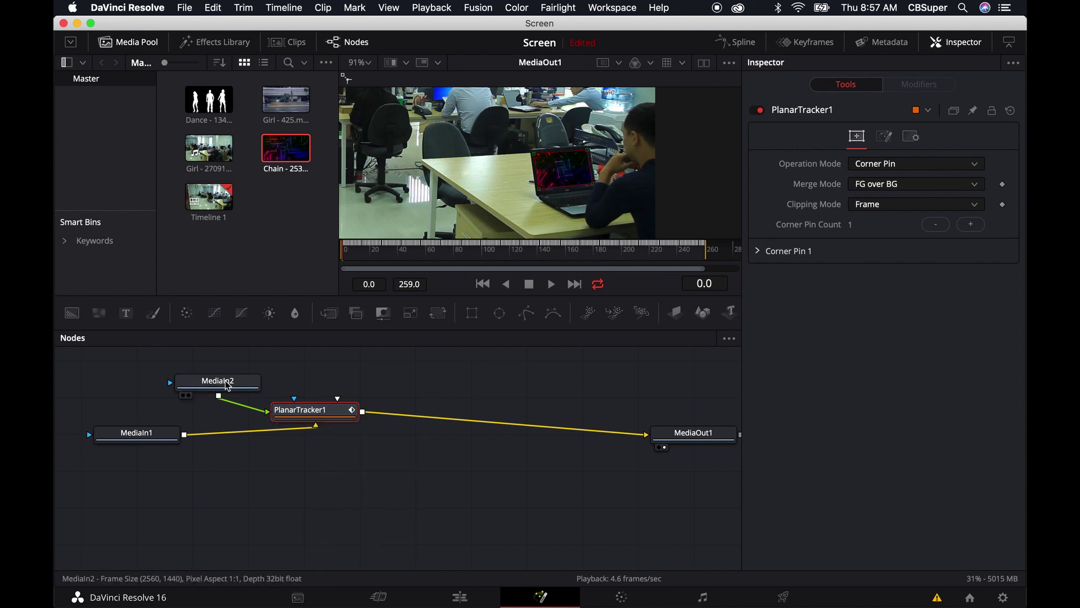
{"action": "mouse_move", "coordinate": [227, 385]}
{"action": "left_click", "coordinate": [213, 387]}
{"action": "left_click_drag", "start_coordinate": [150, 446], "coordinate": [148, 448]}
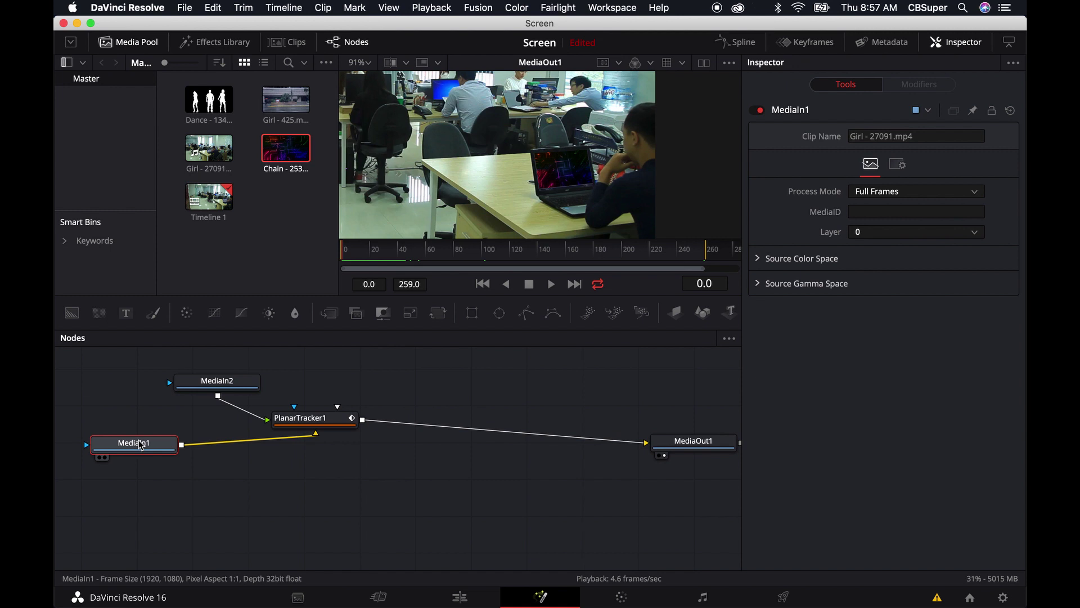
{"action": "left_click_drag", "start_coordinate": [307, 419], "coordinate": [309, 432]}
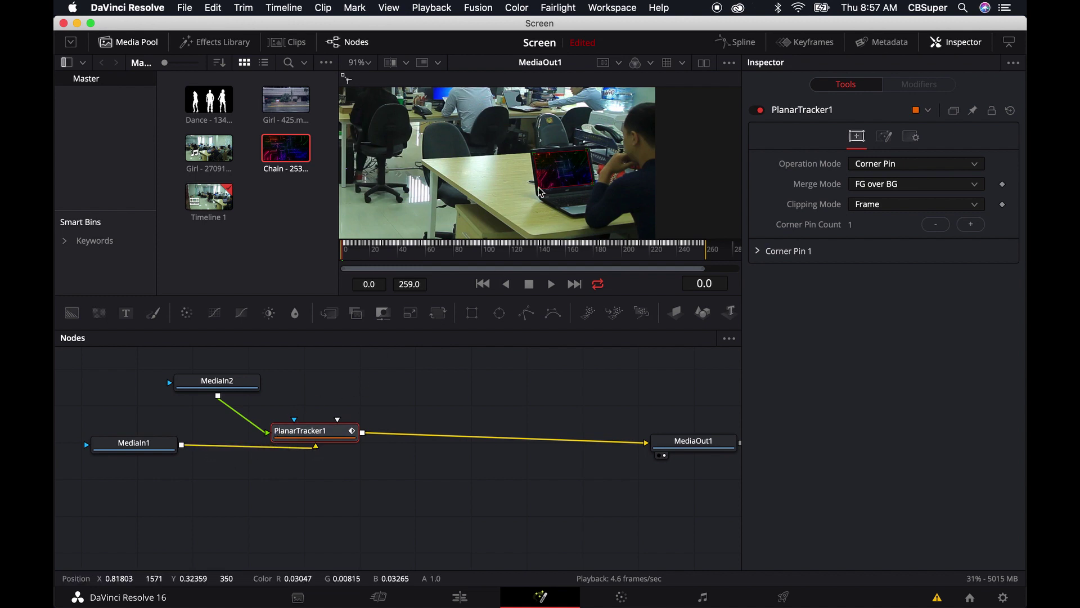
Play the composite to review the circuit clip on the laptop screen, then stop
{"action": "key", "text": "space"}
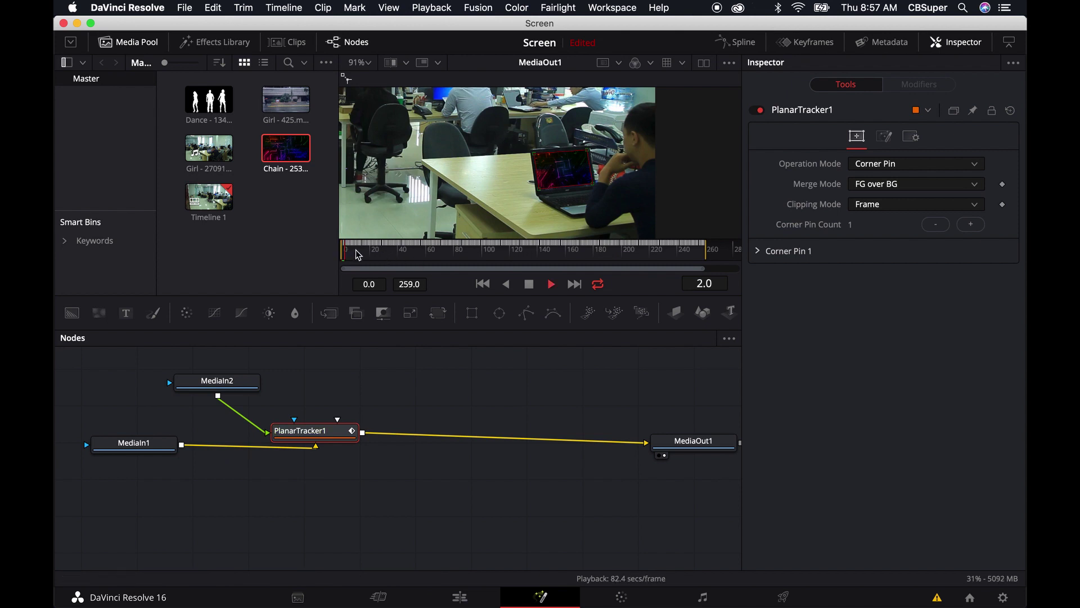
{"action": "scroll", "coordinate": [497, 179], "scroll_direction": "down", "scroll_amount": 5}
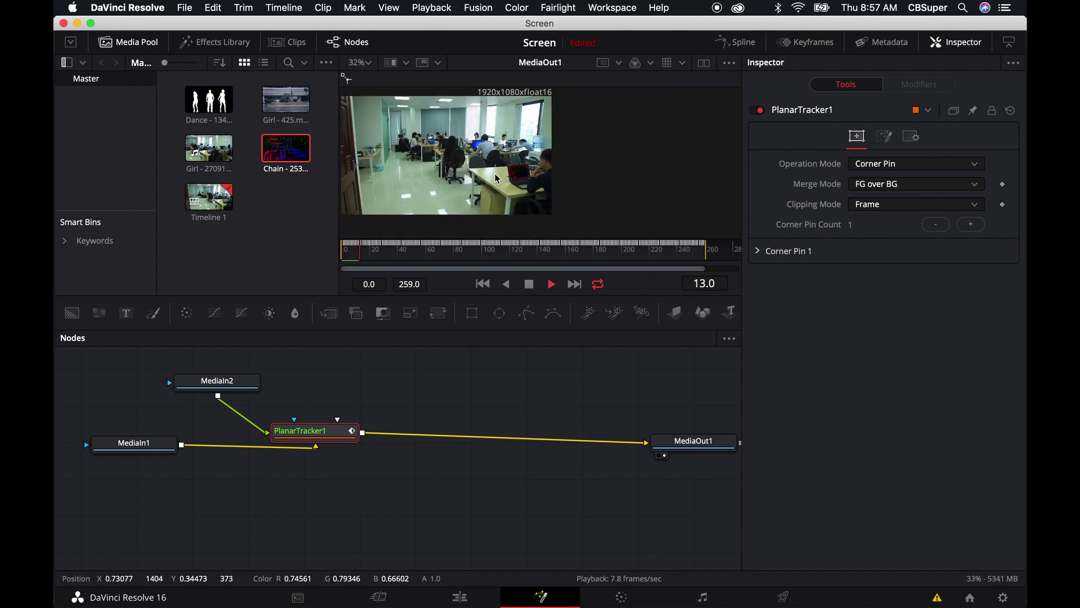
{"action": "scroll", "coordinate": [537, 182], "scroll_direction": "up", "scroll_amount": 6}
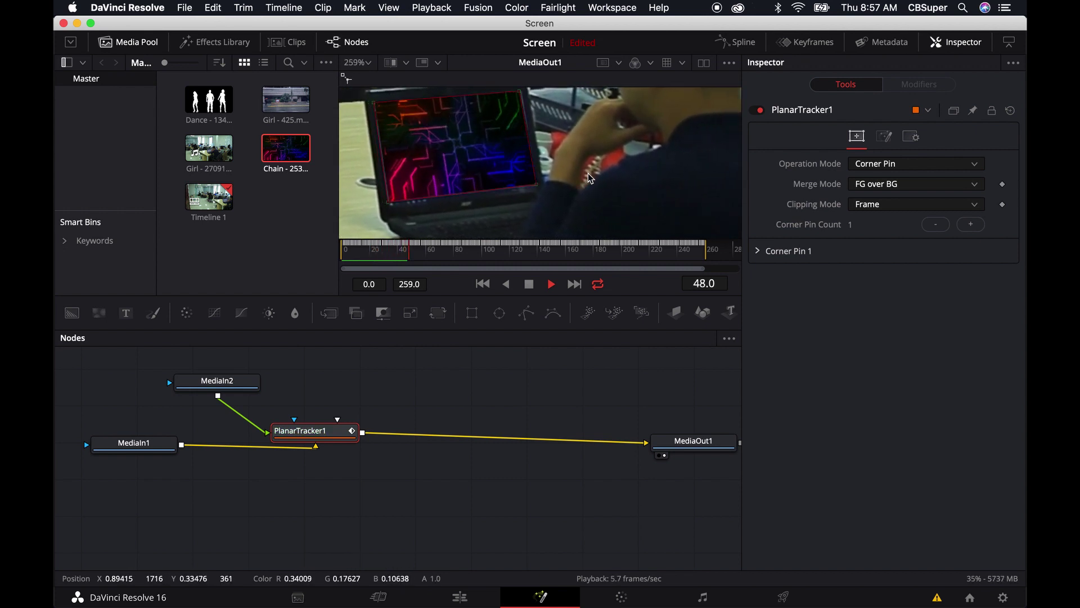
{"action": "key", "text": "space"}
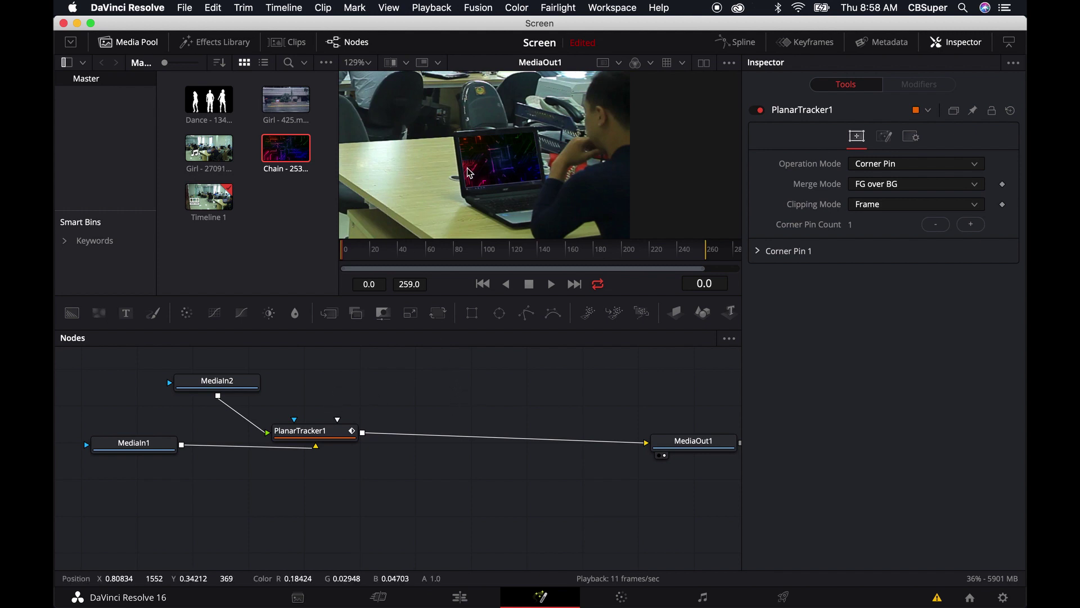
{"action": "scroll", "coordinate": [469, 182], "scroll_direction": "up", "scroll_amount": 5}
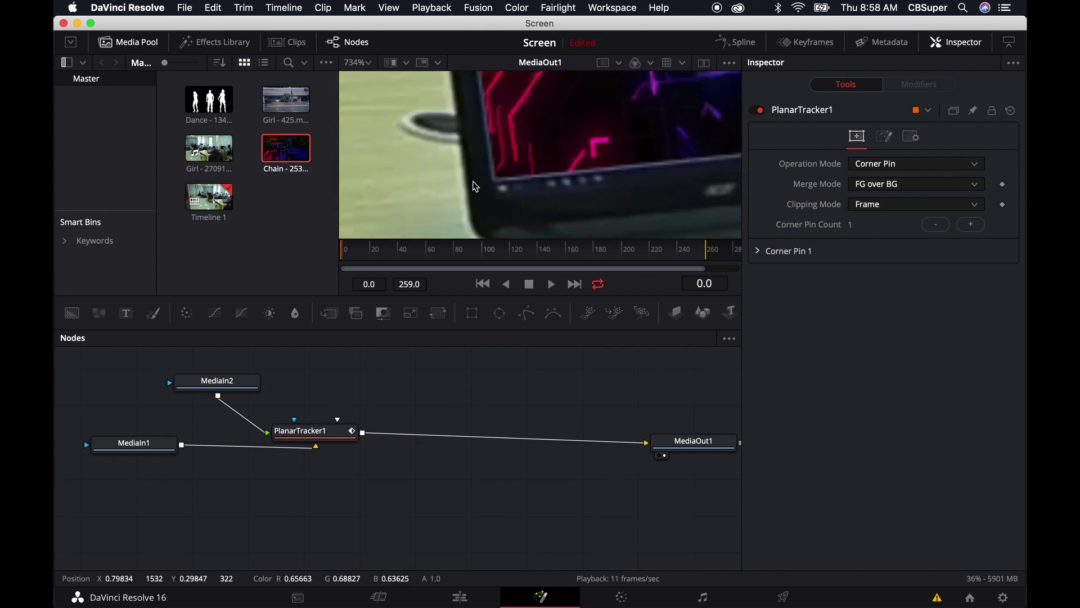
{"action": "scroll", "coordinate": [588, 173], "scroll_direction": "down", "scroll_amount": 2}
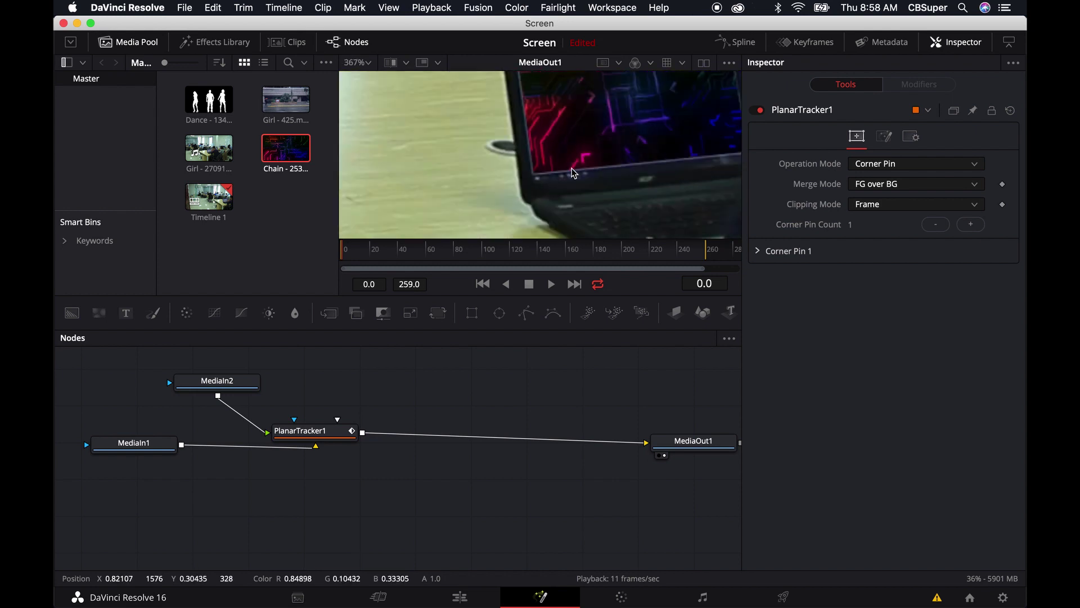
{"action": "scroll", "coordinate": [589, 146], "scroll_direction": "down", "scroll_amount": 1}
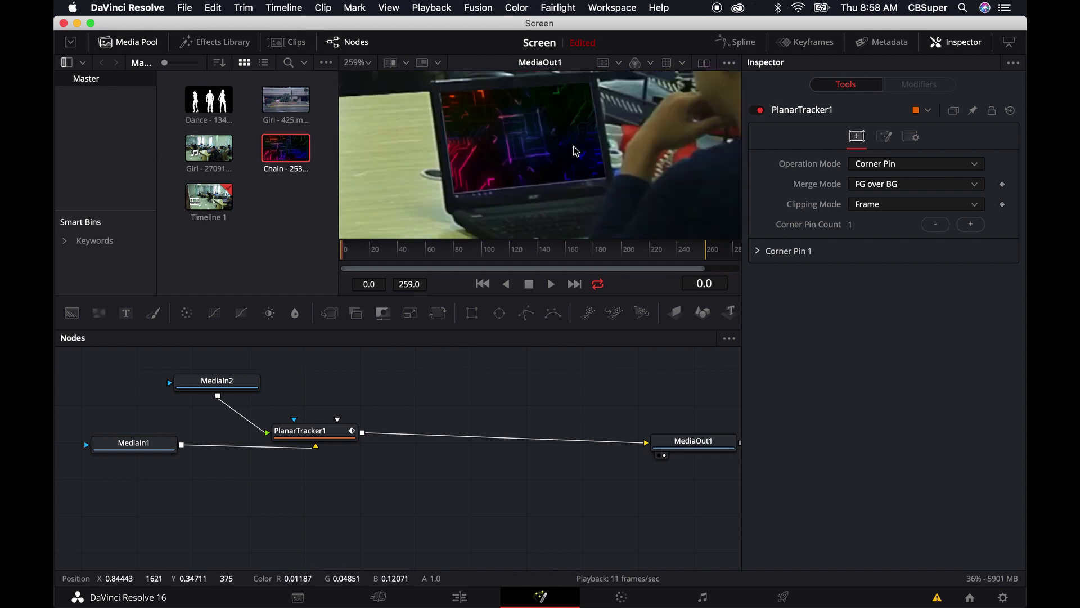
Show the pin polygon, zoom in, and move its top-left corner onto the screen corner
{"action": "left_click", "coordinate": [300, 431]}
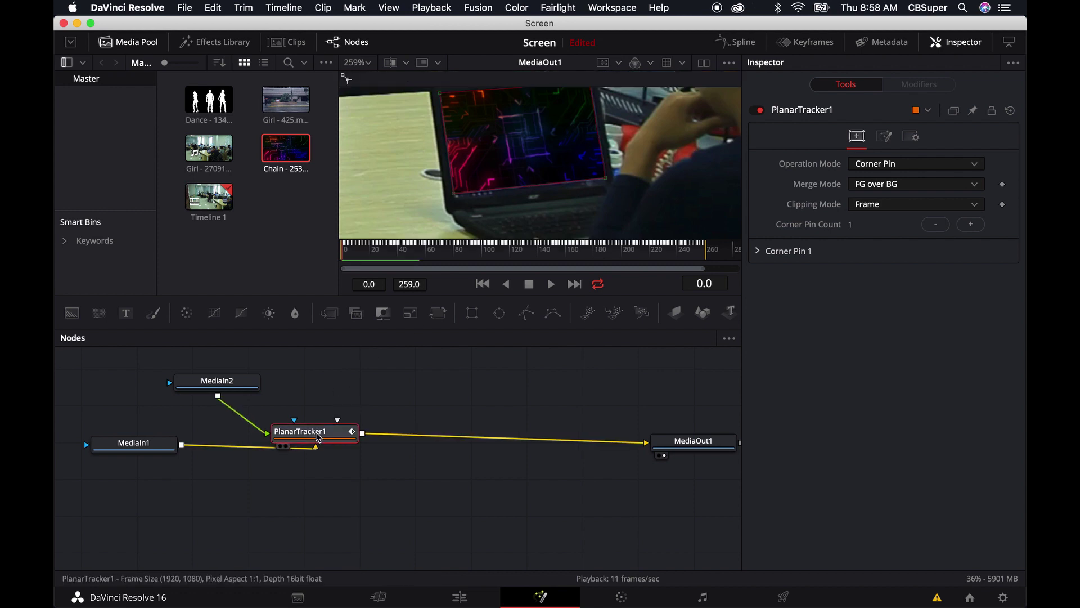
{"action": "scroll", "coordinate": [457, 194], "scroll_direction": "up", "scroll_amount": 4}
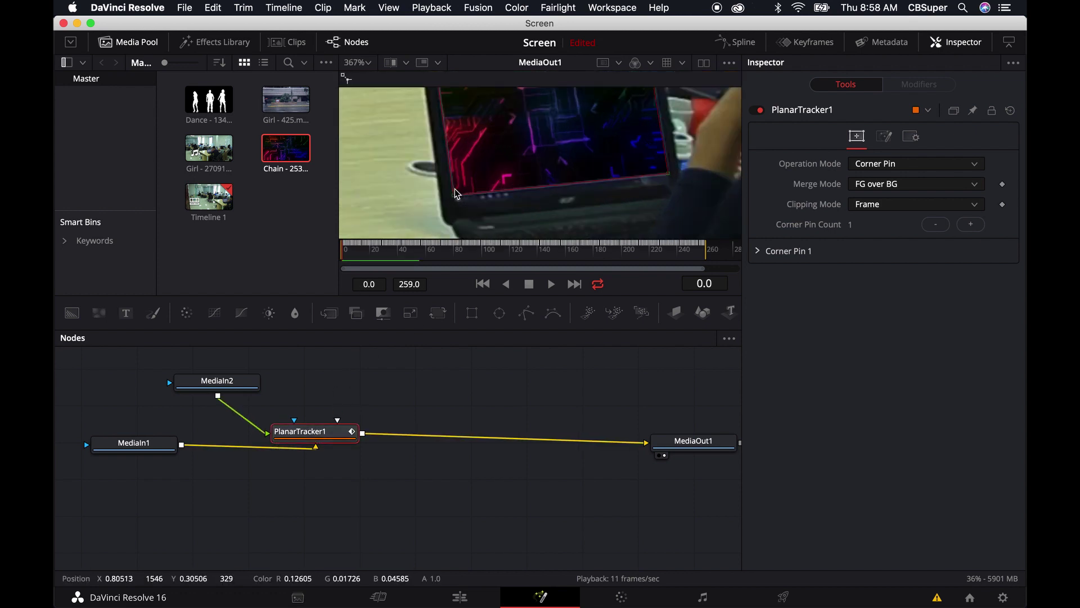
{"action": "left_click", "coordinate": [451, 211]}
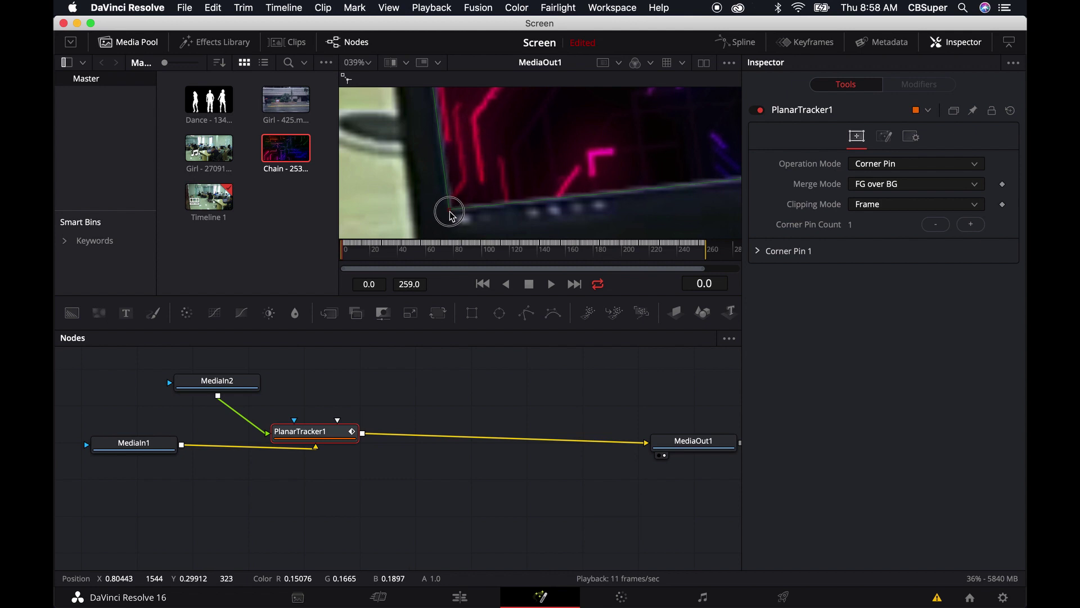
{"action": "scroll", "coordinate": [501, 169], "scroll_direction": "up", "scroll_amount": 5}
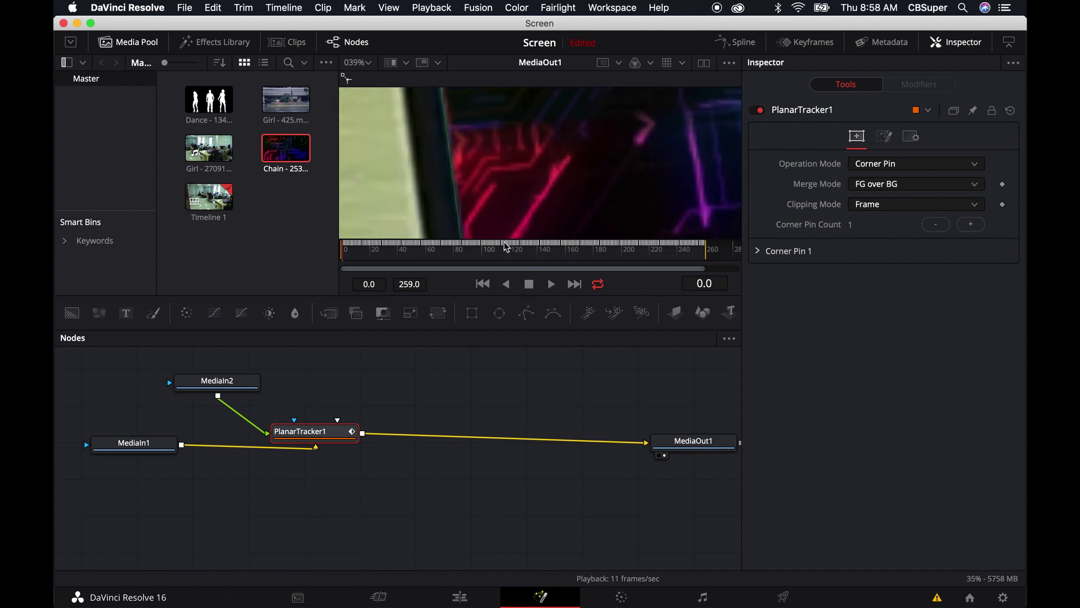
{"action": "scroll", "coordinate": [500, 158], "scroll_direction": "up", "scroll_amount": 3}
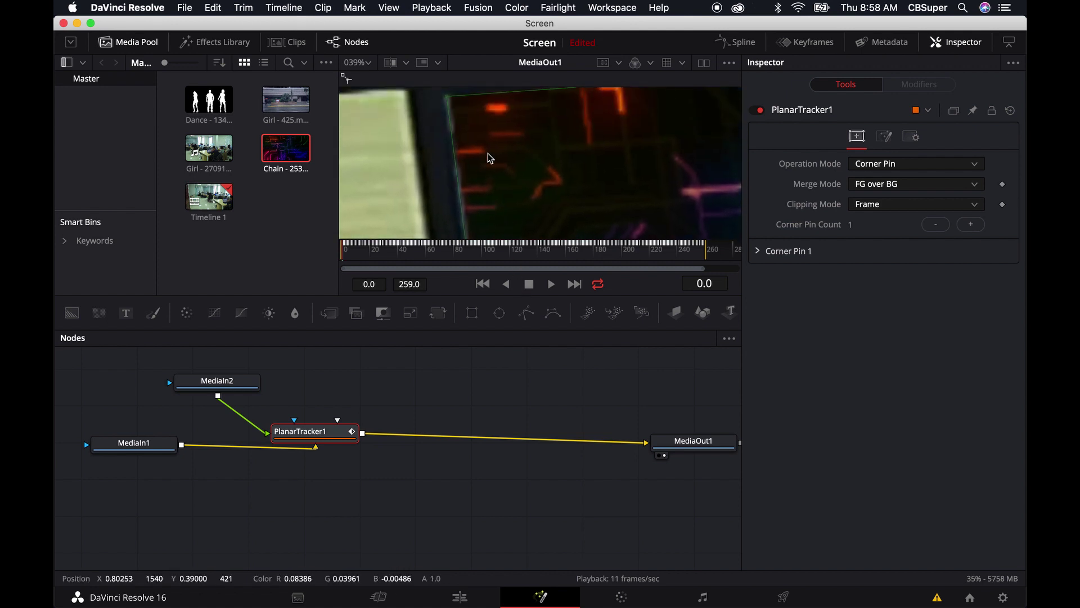
{"action": "left_click_drag", "start_coordinate": [449, 98], "coordinate": [442, 96]}
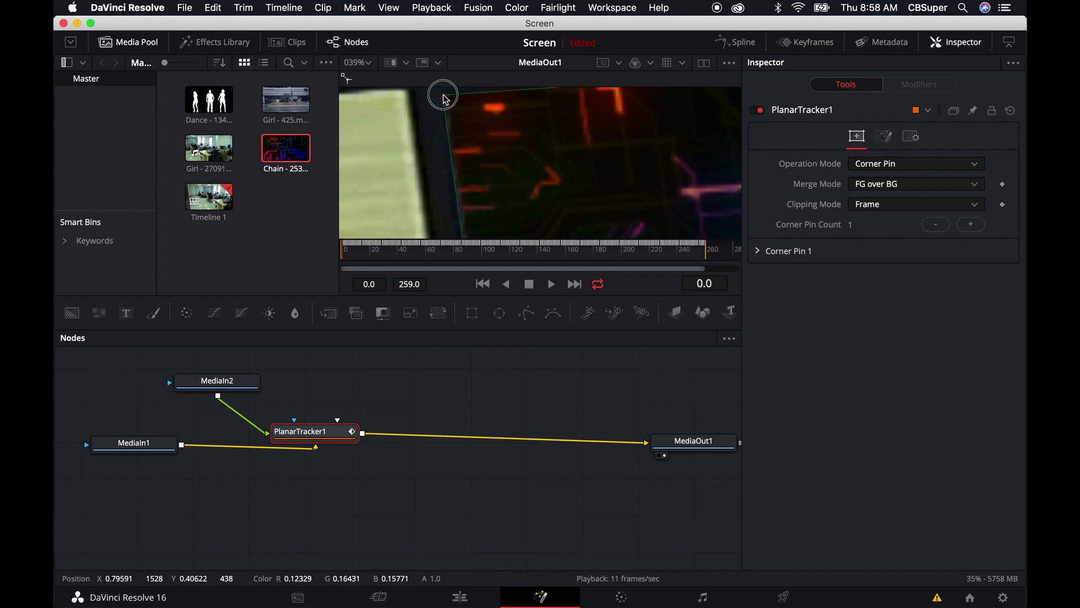
{"action": "scroll", "coordinate": [512, 151], "scroll_direction": "down", "scroll_amount": 2}
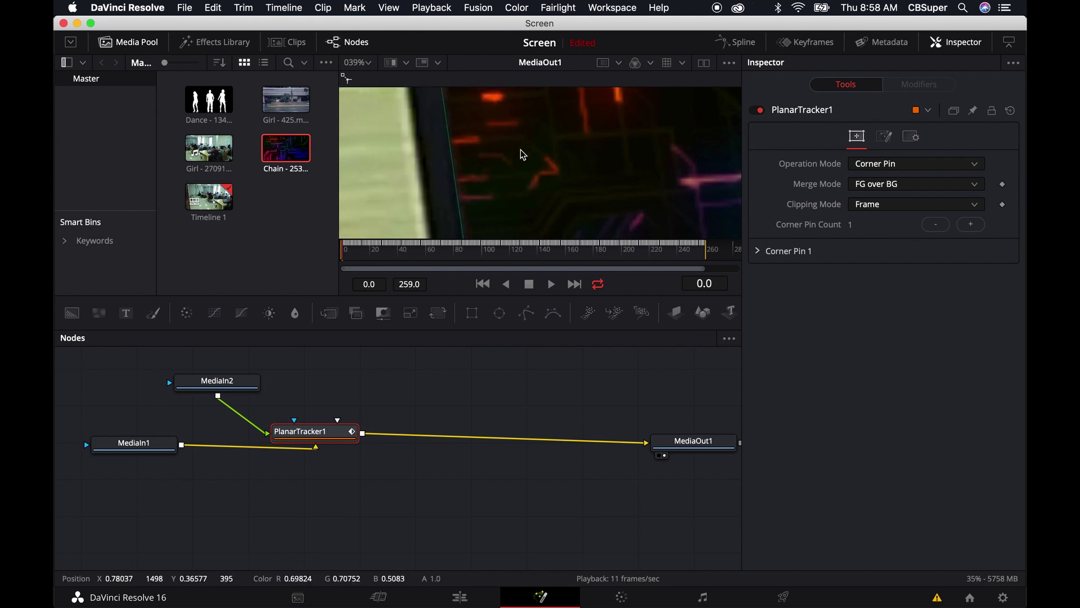
{"action": "scroll", "coordinate": [522, 154], "scroll_direction": "up", "scroll_amount": 5}
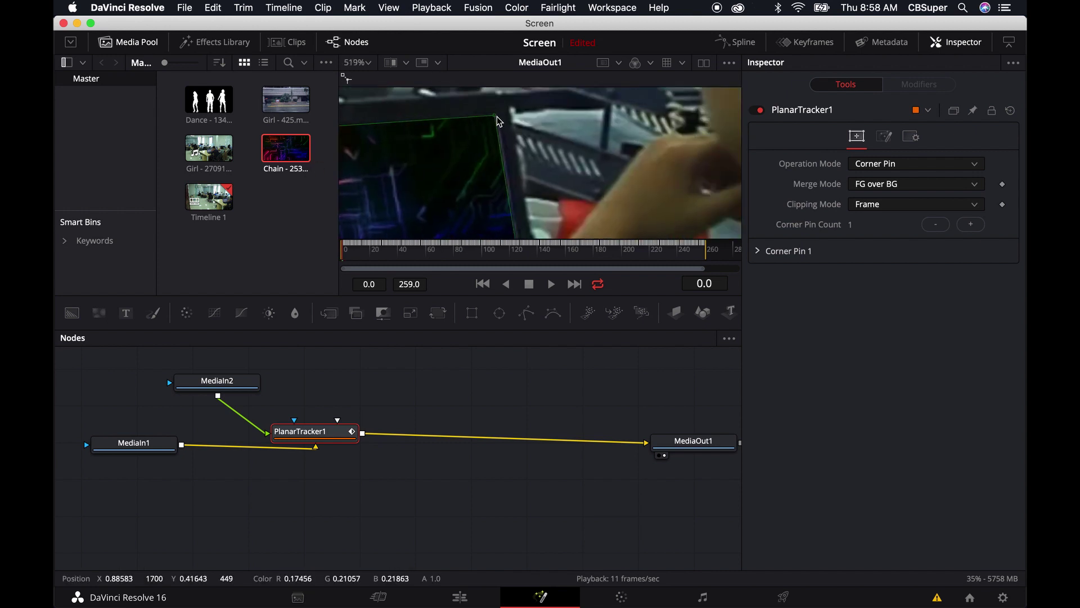
Align the pin's edge and lower corner with the screen, then fit the frame to the viewer
{"action": "left_click_drag", "start_coordinate": [499, 121], "coordinate": [495, 114]}
{"action": "scroll", "coordinate": [559, 86], "scroll_direction": "down", "scroll_amount": 3}
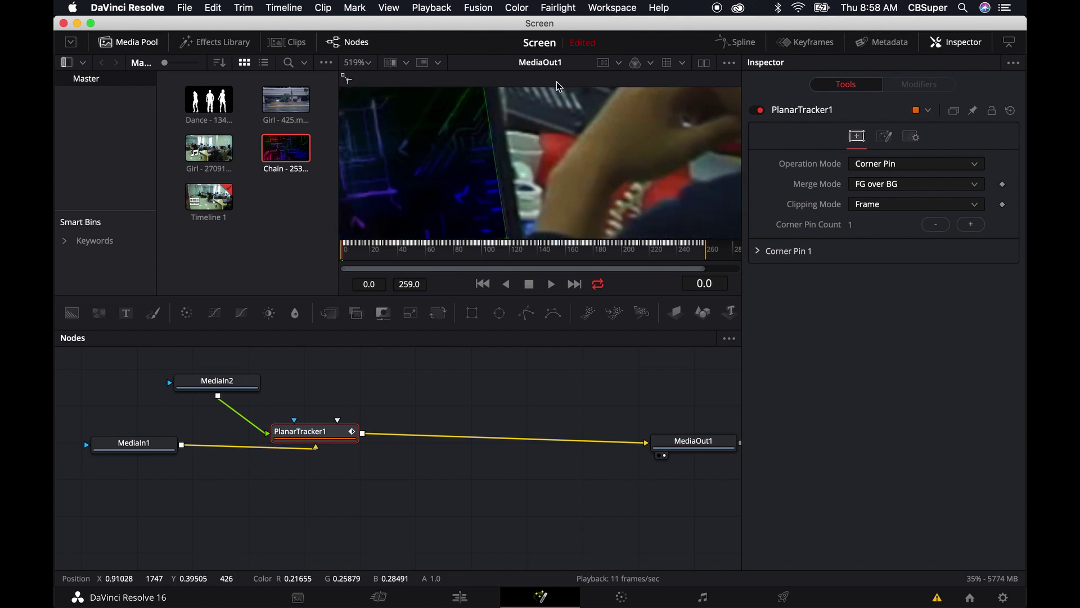
{"action": "scroll", "coordinate": [572, 176], "scroll_direction": "down", "scroll_amount": 2}
{"action": "scroll", "coordinate": [505, 183], "scroll_direction": "down", "scroll_amount": 2}
{"action": "left_click_drag", "start_coordinate": [502, 184], "coordinate": [496, 180]}
{"action": "key", "text": "ctrl+f"}
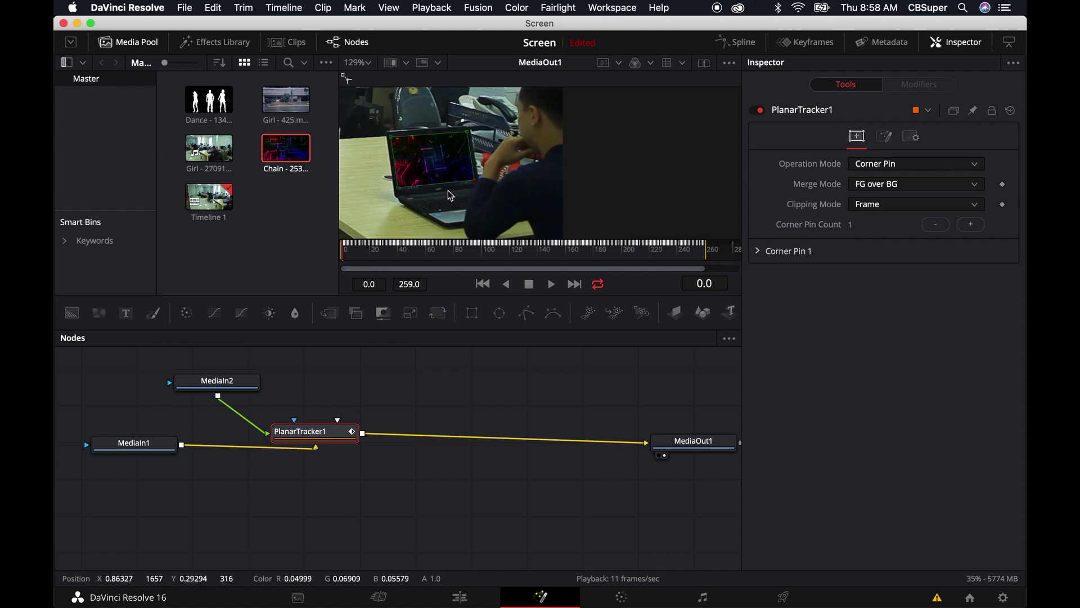
{"action": "scroll", "coordinate": [466, 184], "scroll_direction": "down", "scroll_amount": 5}
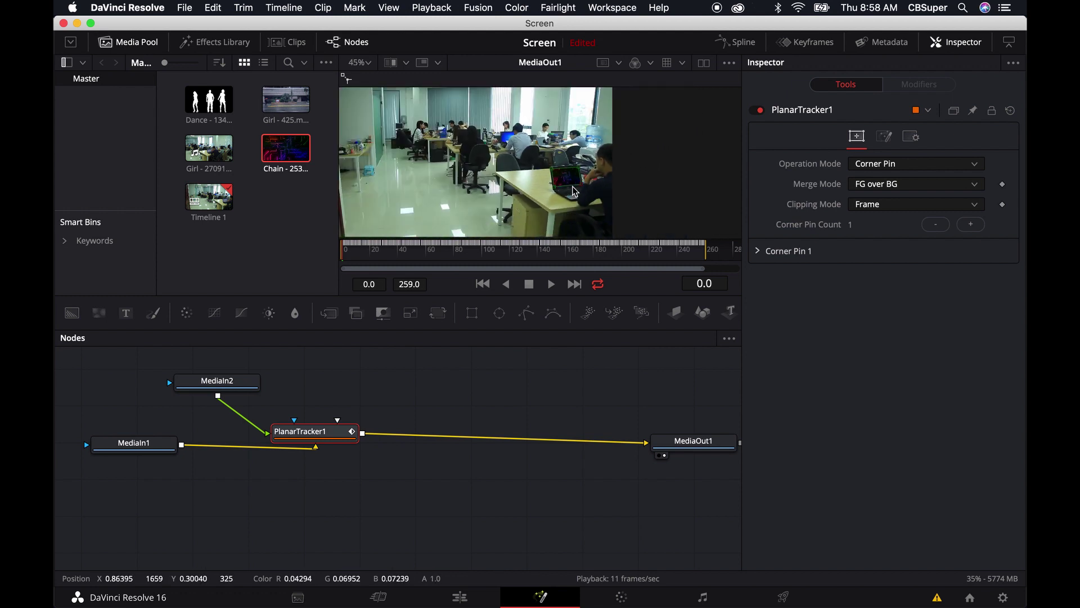
{"action": "scroll", "coordinate": [573, 189], "scroll_direction": "up", "scroll_amount": 6}
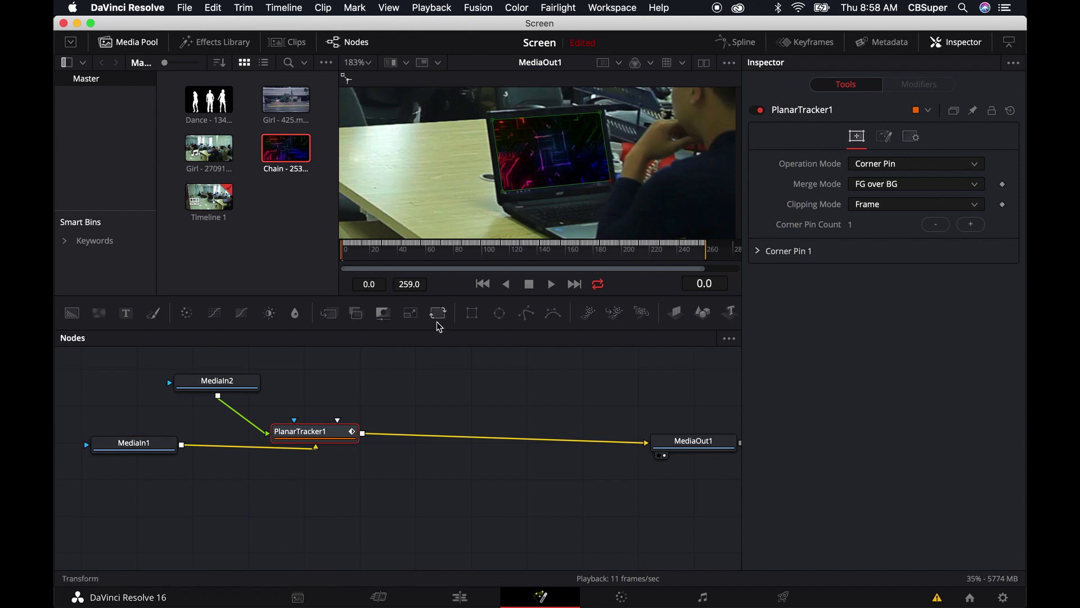
Hide the tracker overlay, centre the office shot, and play back the composite
{"action": "left_click", "coordinate": [403, 372]}
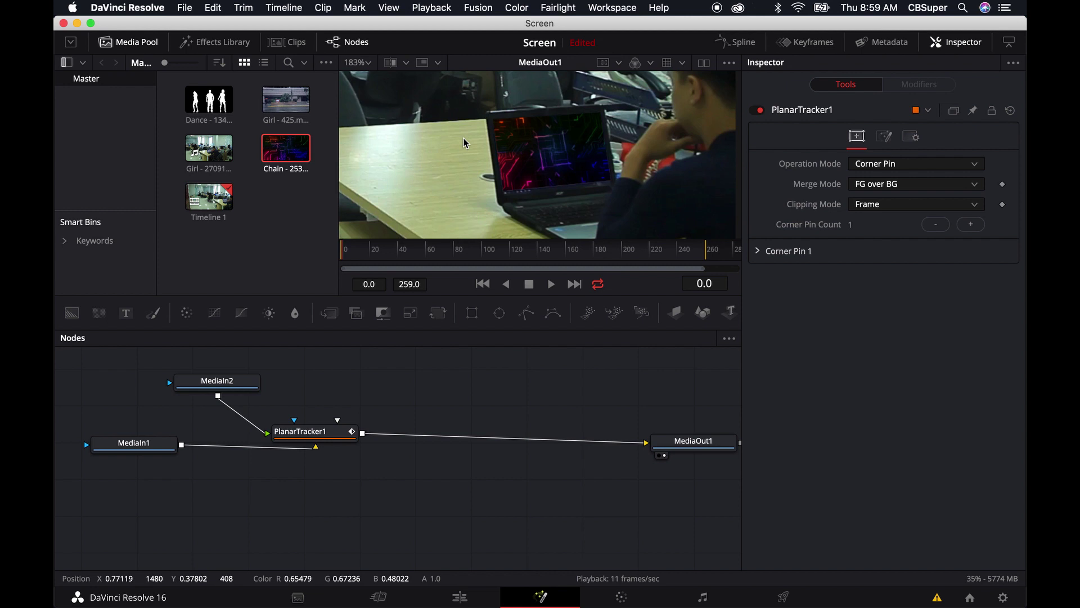
{"action": "scroll", "coordinate": [478, 169], "scroll_direction": "down", "scroll_amount": 5}
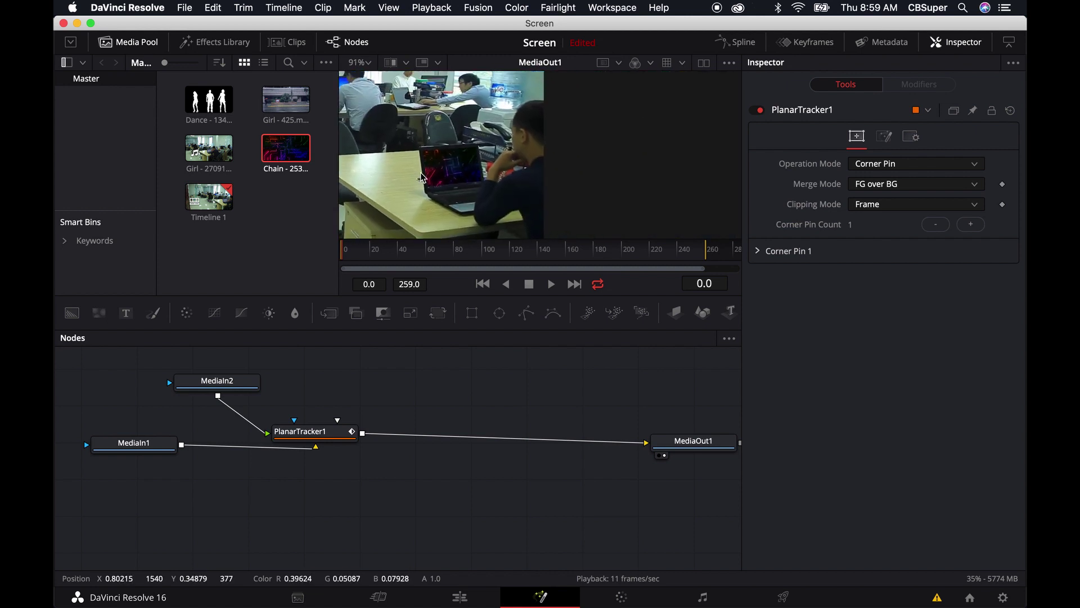
{"action": "scroll", "coordinate": [503, 189], "scroll_direction": "up", "scroll_amount": 2}
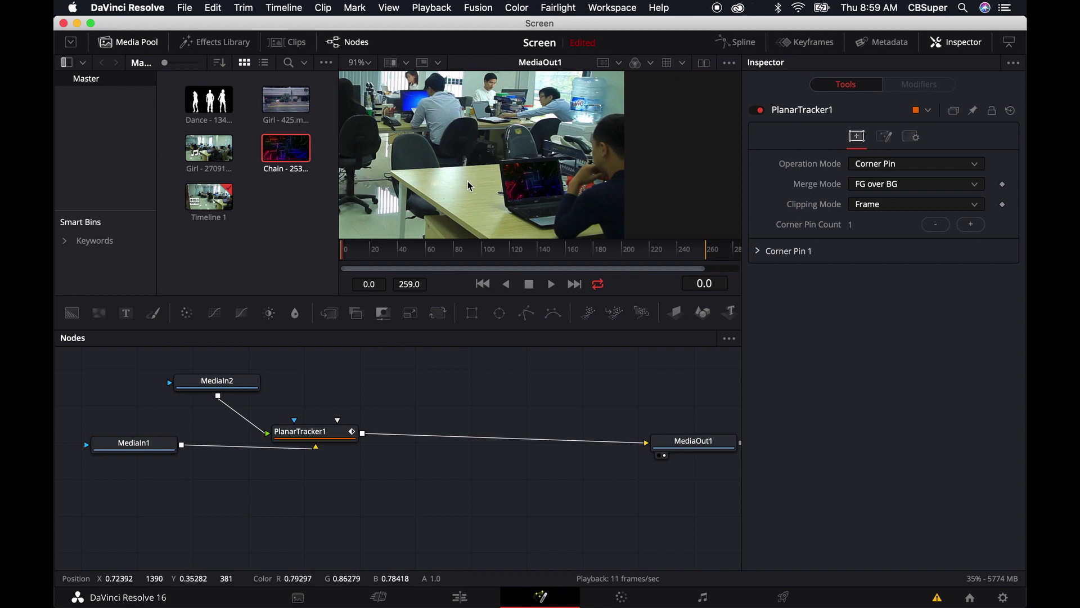
{"action": "scroll", "coordinate": [483, 180], "scroll_direction": "down", "scroll_amount": 2}
{"action": "left_click_drag", "start_coordinate": [472, 185], "coordinate": [600, 180]}
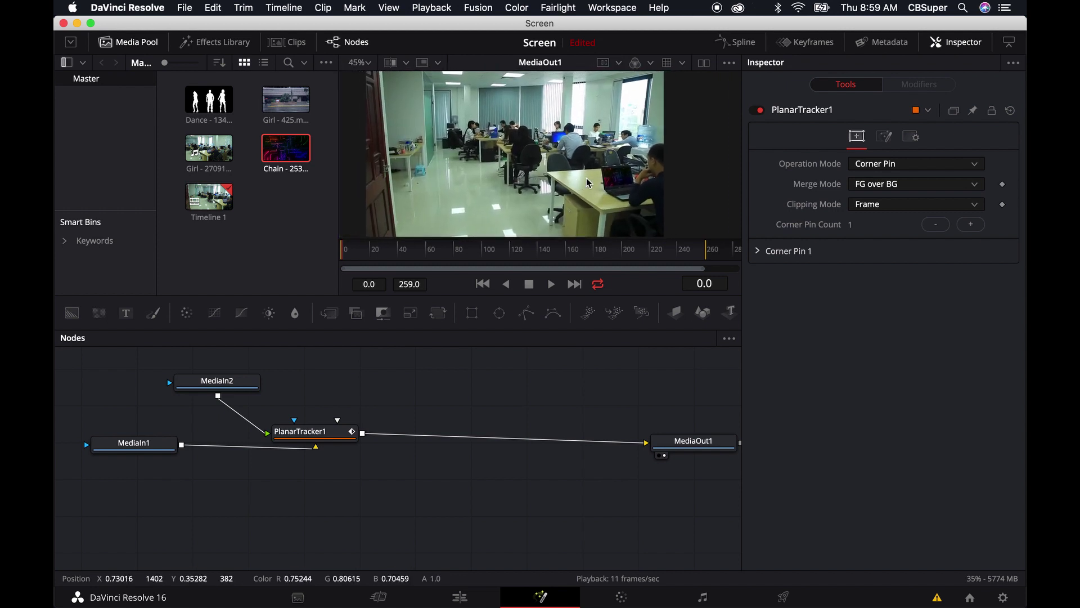
{"action": "key", "text": "space"}
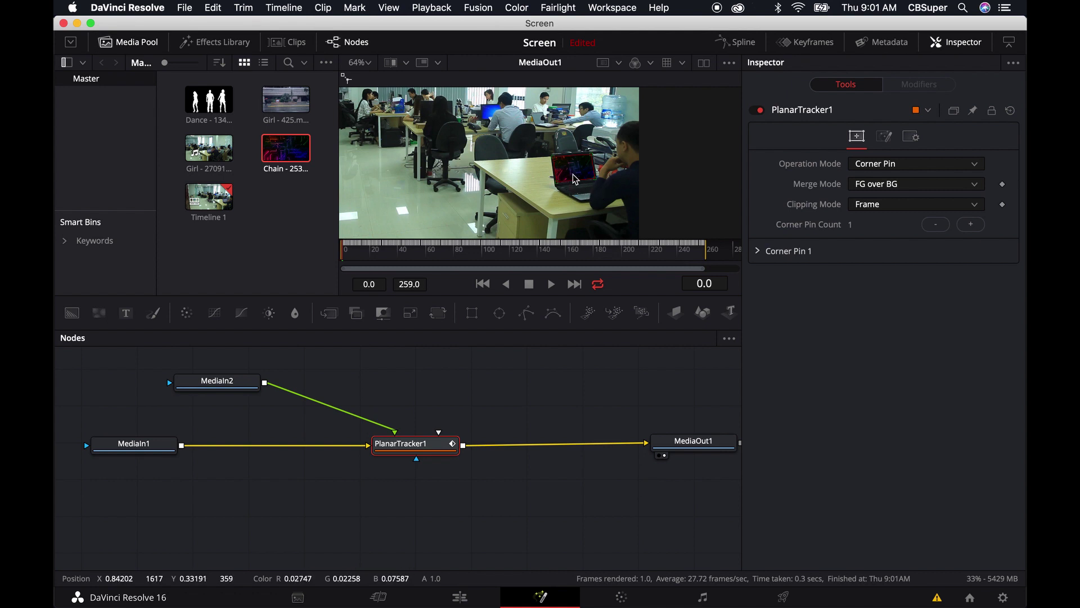
Switch to the Edit page and briefly play Timeline 1
{"action": "left_click", "coordinate": [484, 592]}
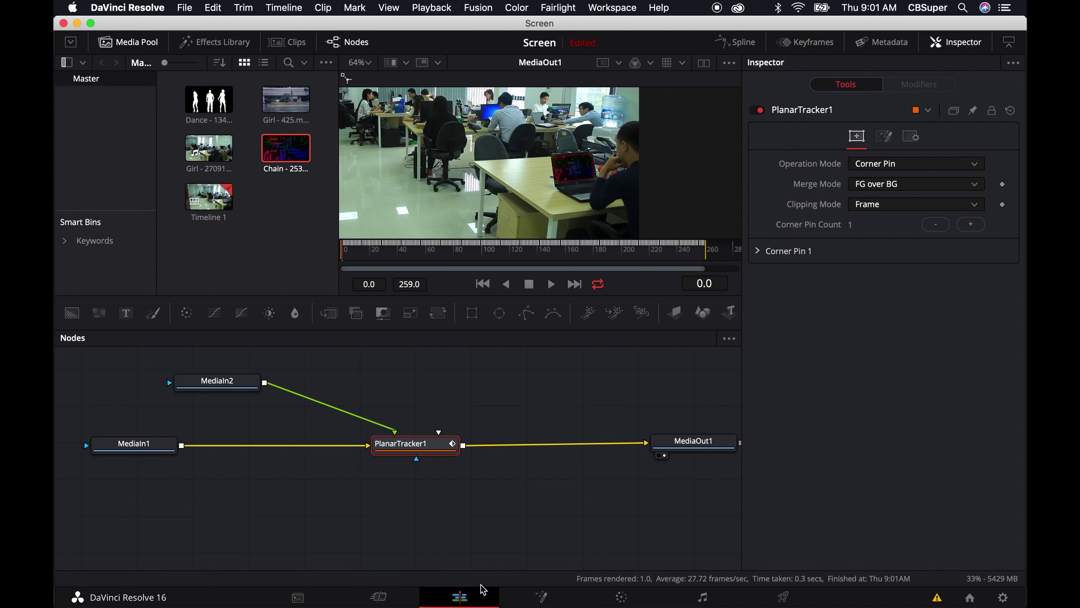
{"action": "scroll", "coordinate": [503, 267], "scroll_direction": "down", "scroll_amount": 2}
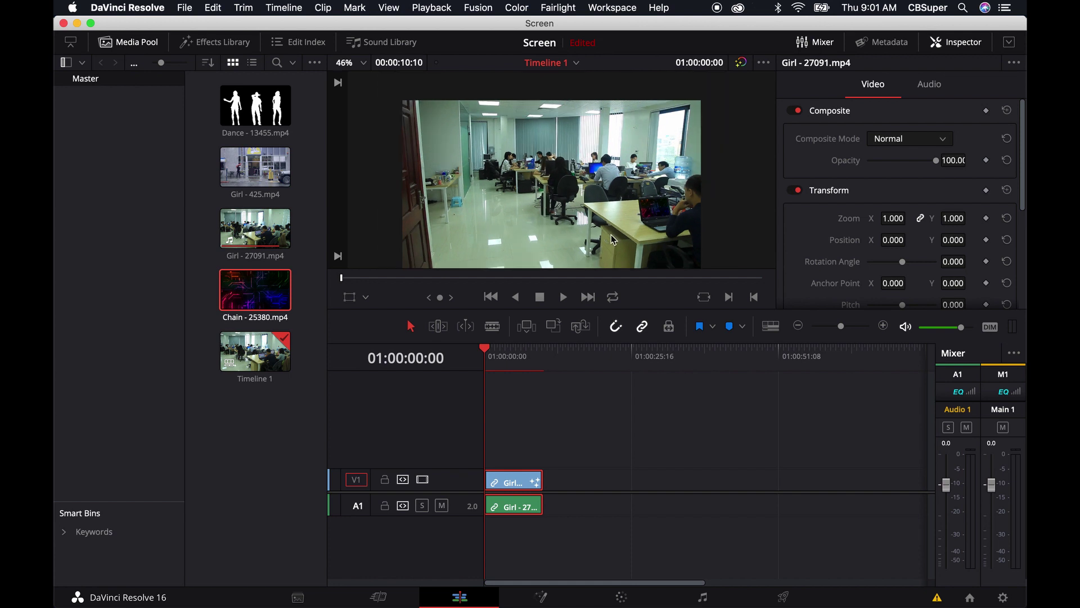
{"action": "key", "text": "space"}
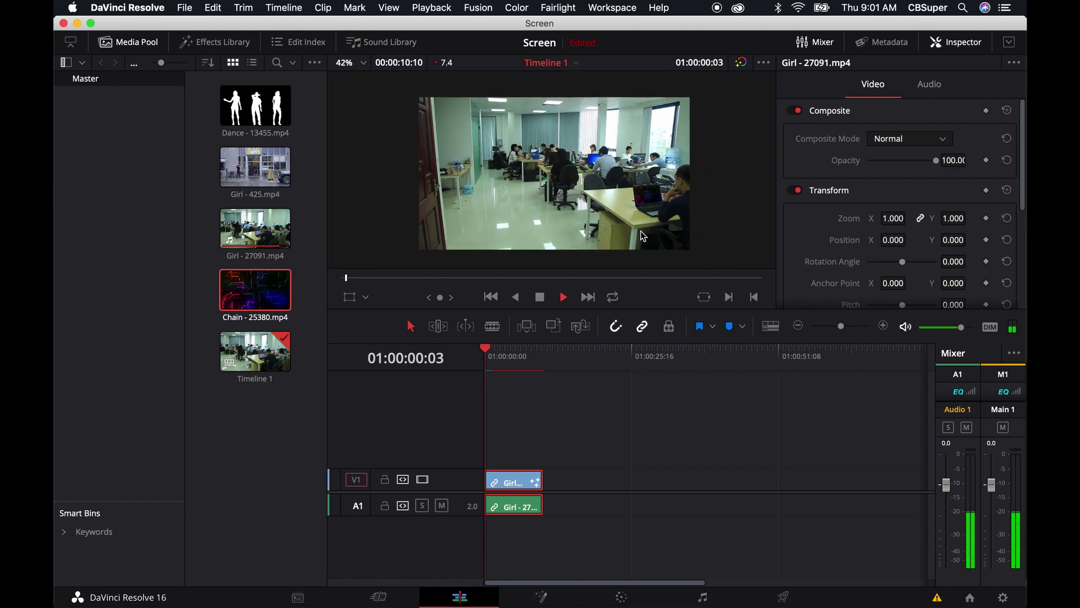
{"action": "key", "text": "space"}
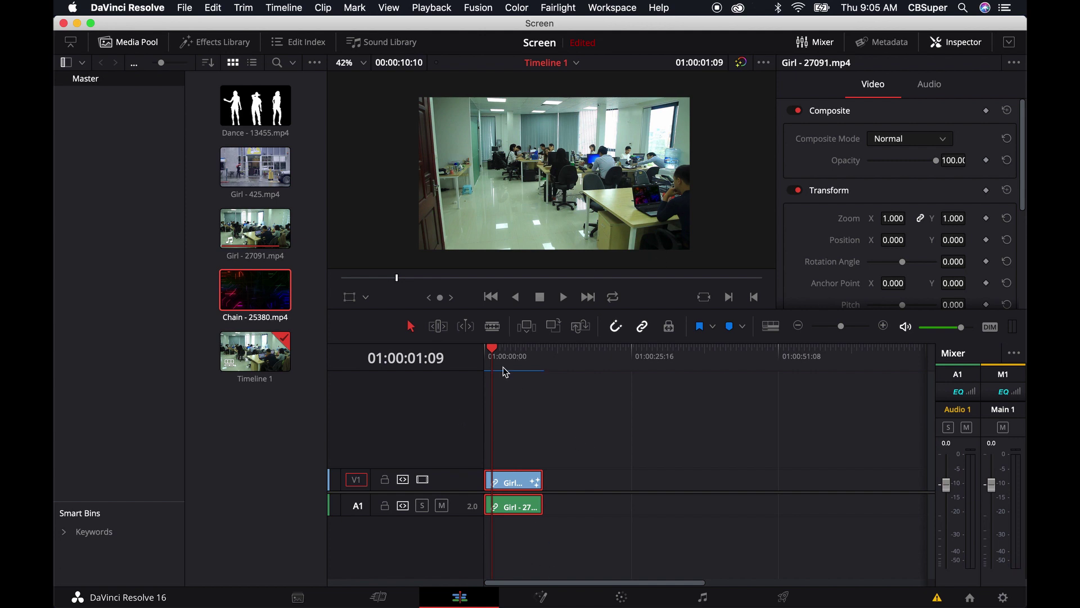
Play the composited clip from the start, then rewind to 01:00:00:00
{"action": "left_click", "coordinate": [487, 351]}
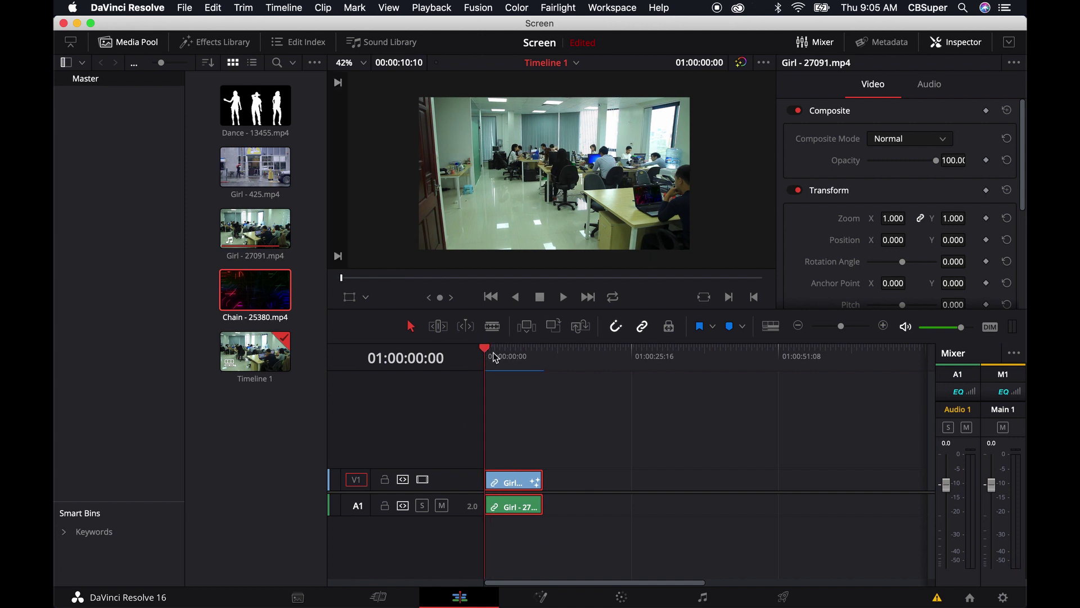
{"action": "key", "text": "space"}
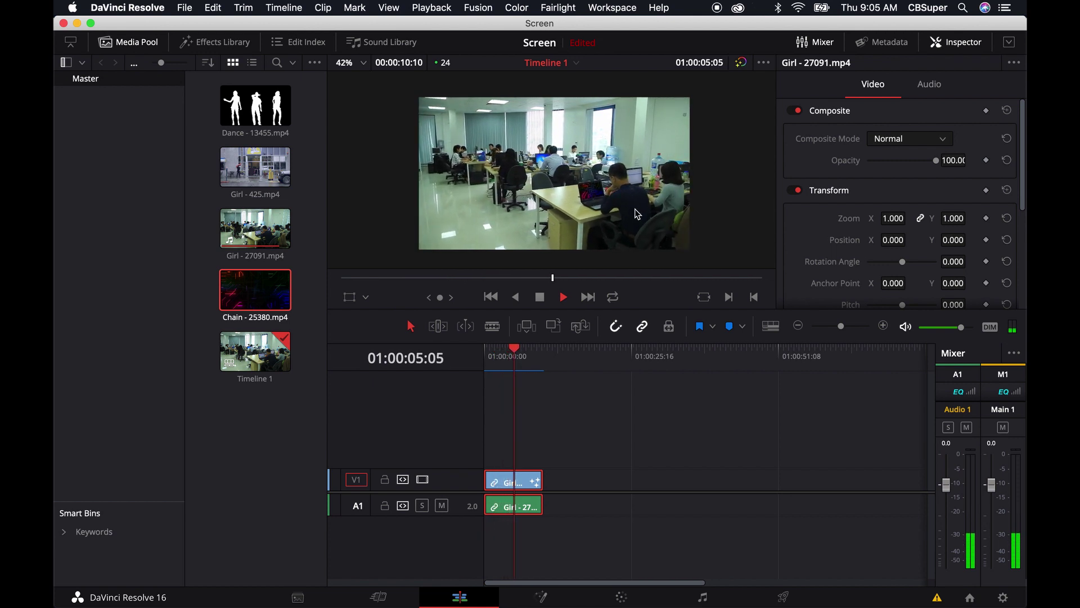
{"action": "key", "text": "space"}
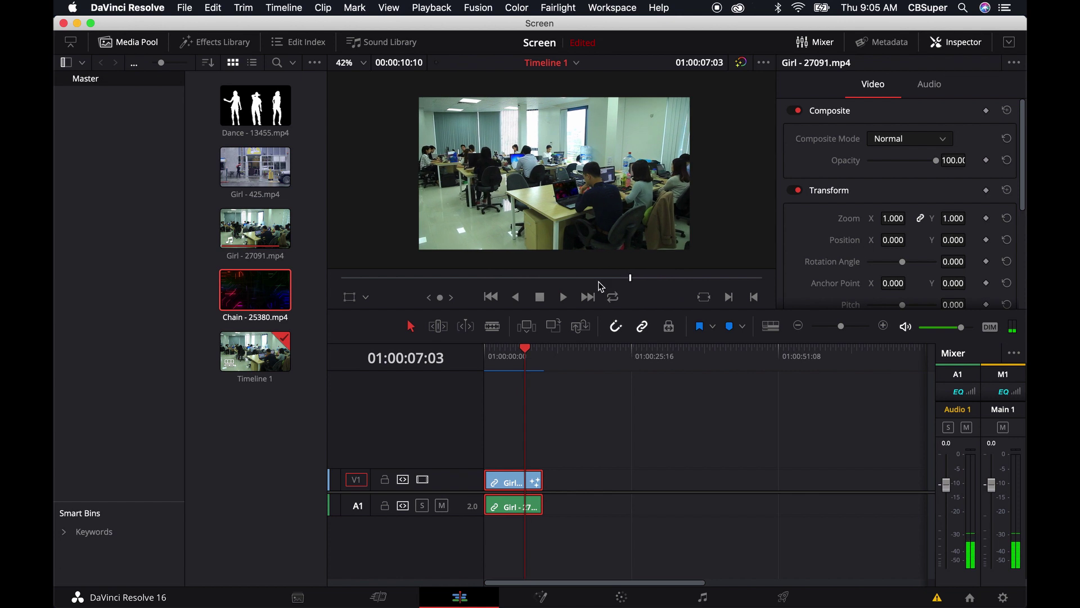
{"action": "left_click_drag", "start_coordinate": [529, 353], "coordinate": [488, 355]}
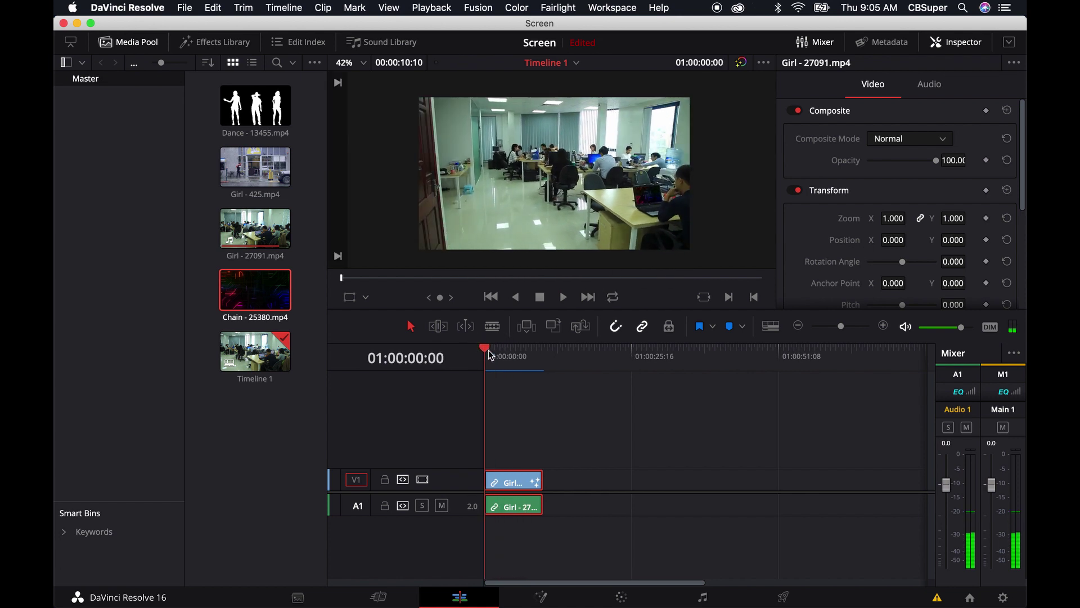